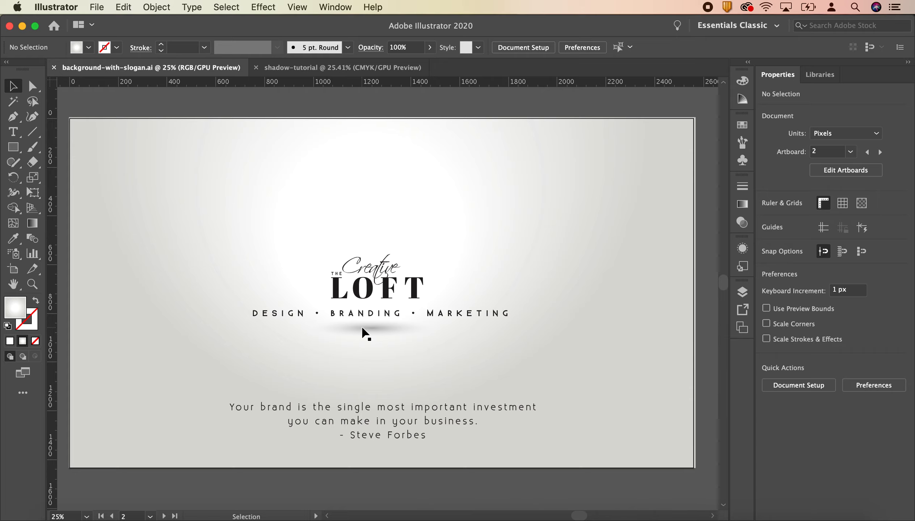
Copy the Creative Loft logo text from background-with-slogan.ai and paste it into the shadow-tutorial document.
{"action": "left_click", "coordinate": [302, 67]}
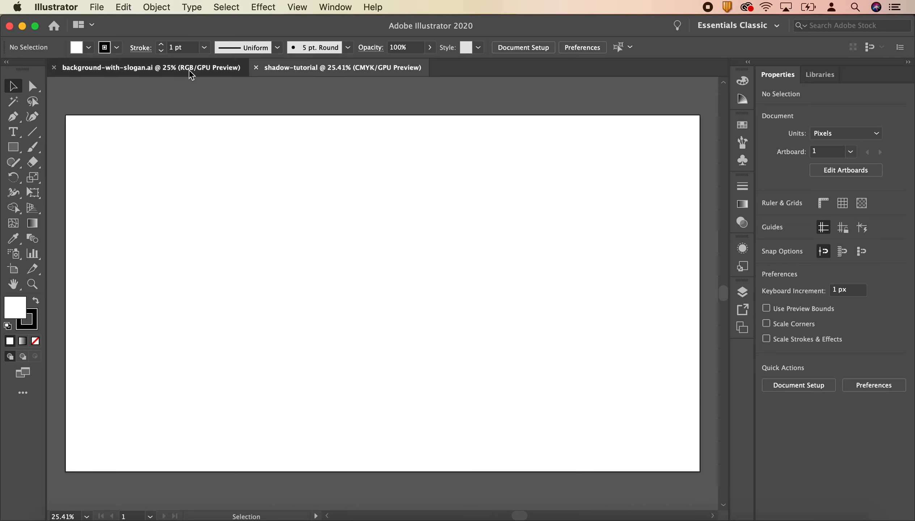
{"action": "left_click", "coordinate": [189, 71]}
{"action": "left_click_drag", "start_coordinate": [284, 110], "coordinate": [425, 302]}
{"action": "left_click", "coordinate": [351, 219], "text": "shift"}
{"action": "key", "text": "super+c"}
{"action": "left_click", "coordinate": [308, 69]}
{"action": "key", "text": "super+v"}
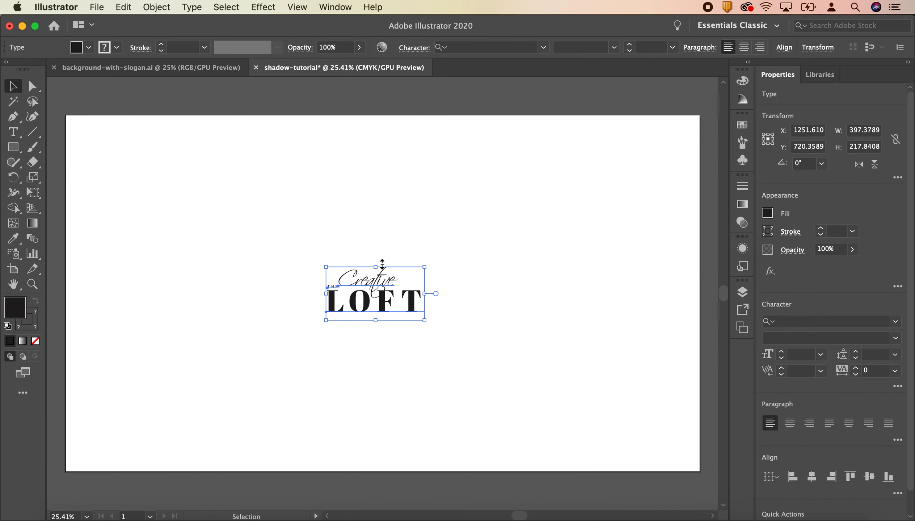
{"action": "left_click", "coordinate": [369, 212]}
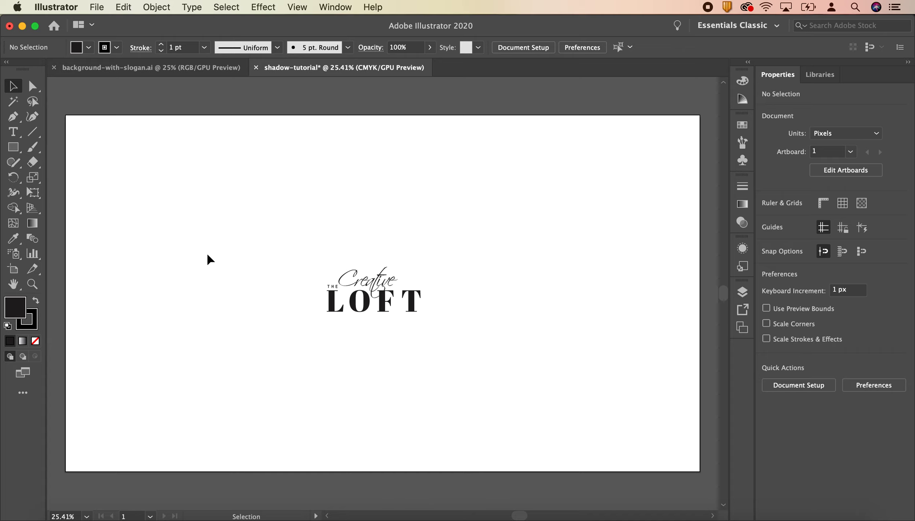
Activate the Ellipse tool with no stroke and a black fill.
{"action": "left_click_drag", "start_coordinate": [13, 147], "coordinate": [68, 180]}
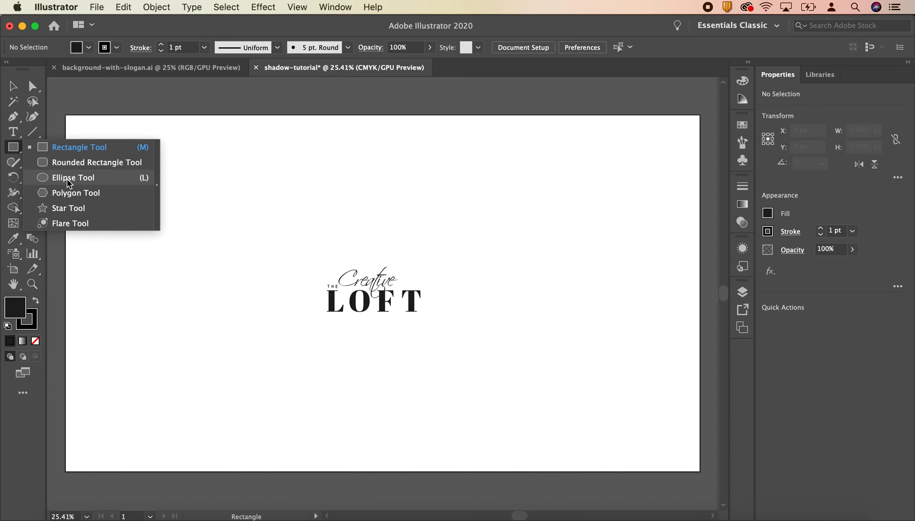
{"action": "left_click_drag", "start_coordinate": [66, 178], "coordinate": [67, 178]}
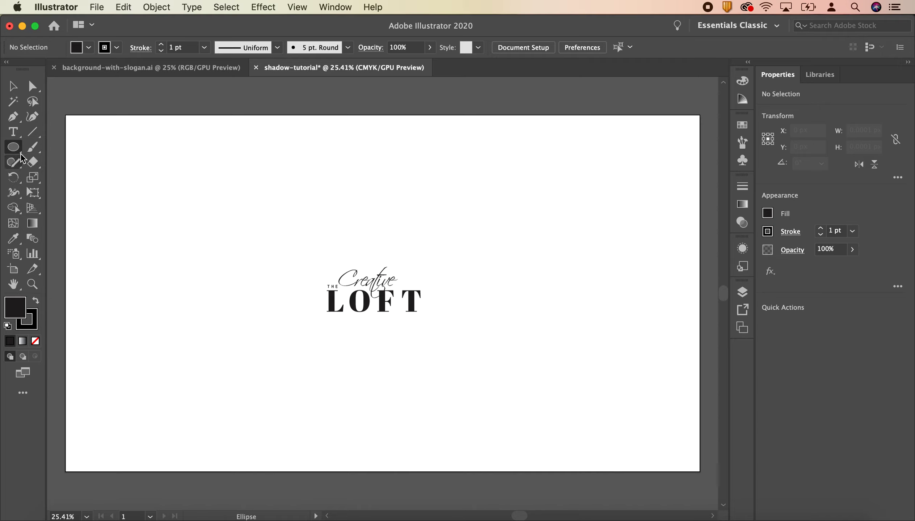
{"action": "left_click_drag", "start_coordinate": [19, 150], "coordinate": [66, 177]}
{"action": "left_click", "coordinate": [116, 47]}
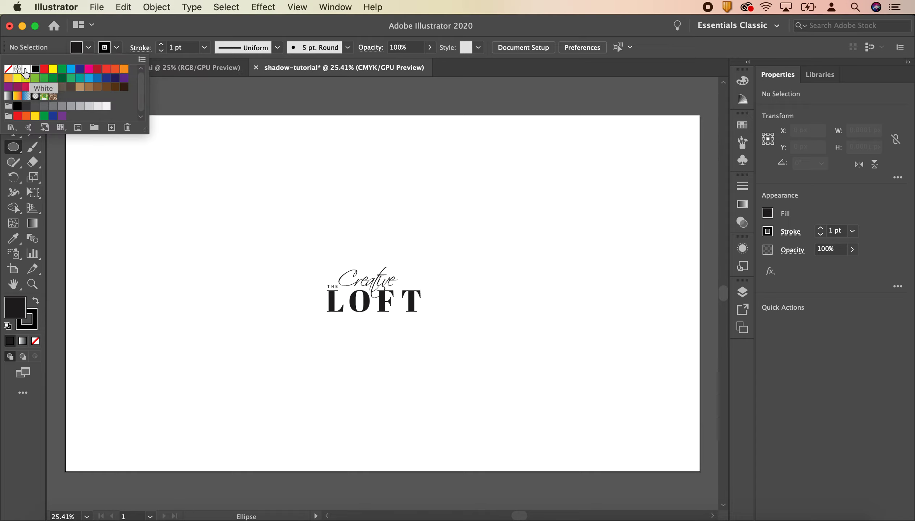
{"action": "left_click", "coordinate": [8, 69]}
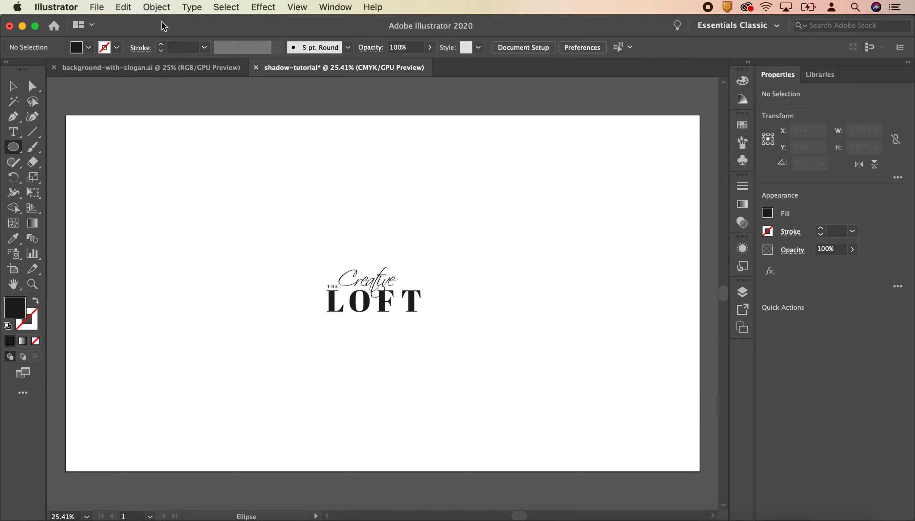
{"action": "left_click", "coordinate": [88, 47]}
{"action": "left_click", "coordinate": [40, 70]}
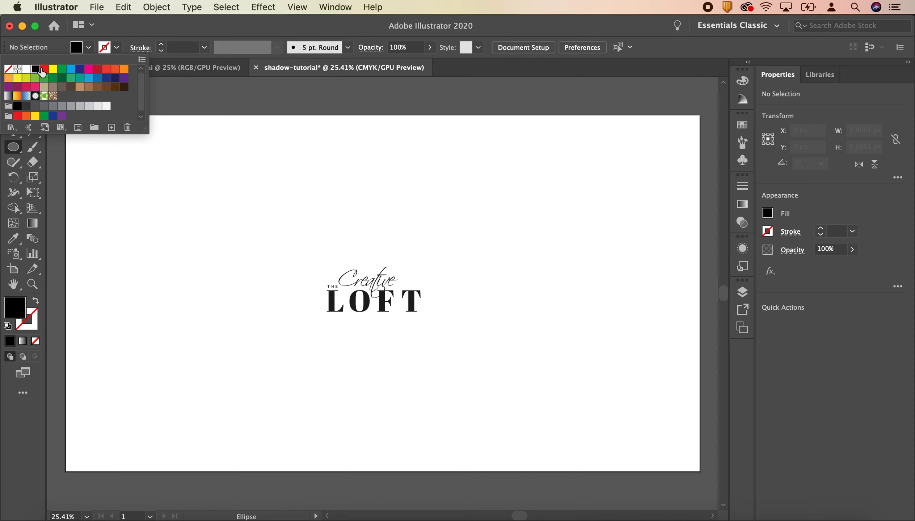
{"action": "double_click", "coordinate": [16, 309]}
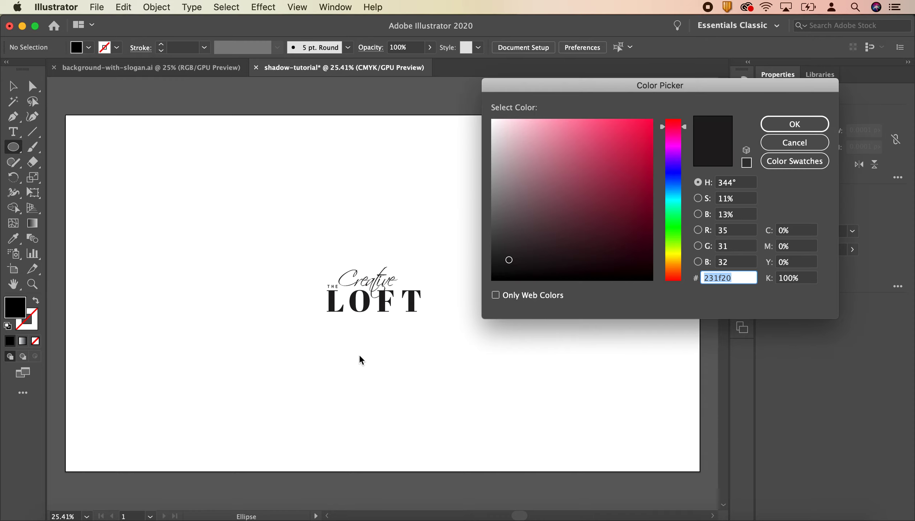
{"action": "left_click", "coordinate": [651, 279]}
{"action": "left_click", "coordinate": [767, 145]}
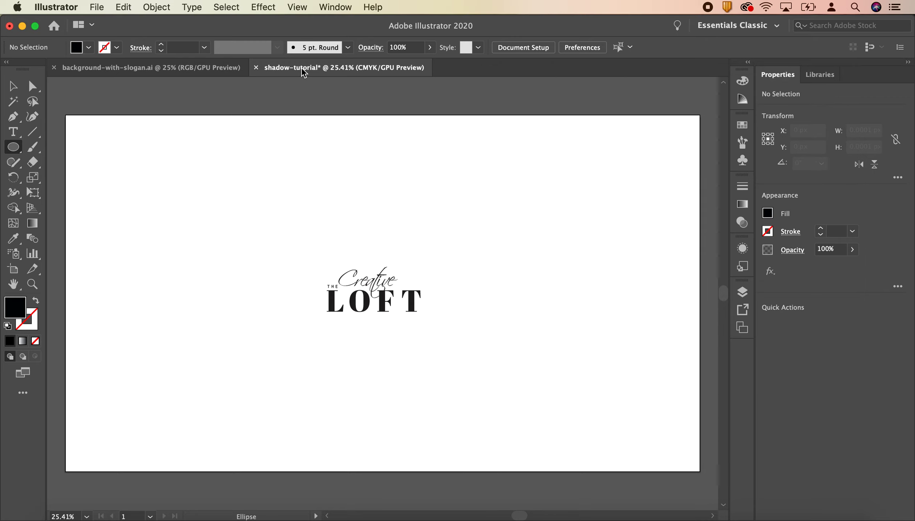
Switch the shadow-tutorial document's color mode to RGB.
{"action": "left_click", "coordinate": [97, 8]}
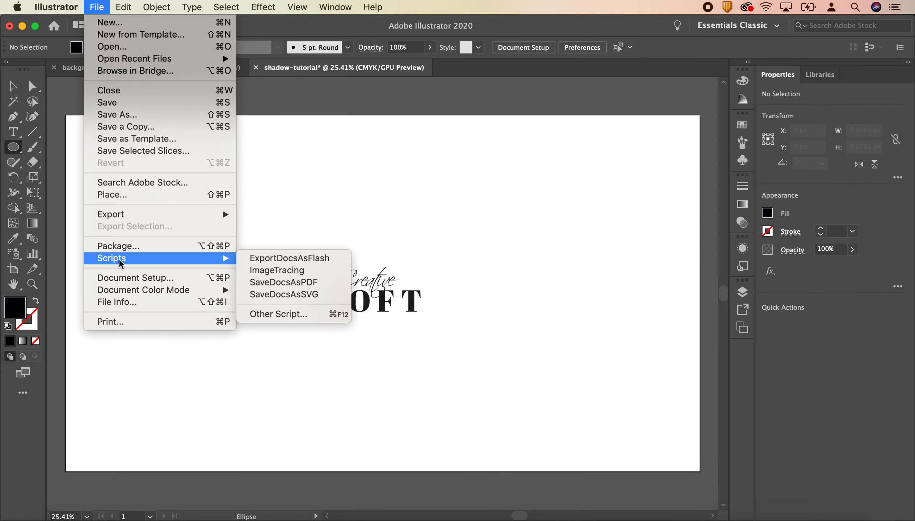
{"action": "mouse_move", "coordinate": [121, 293]}
{"action": "left_click", "coordinate": [271, 302]}
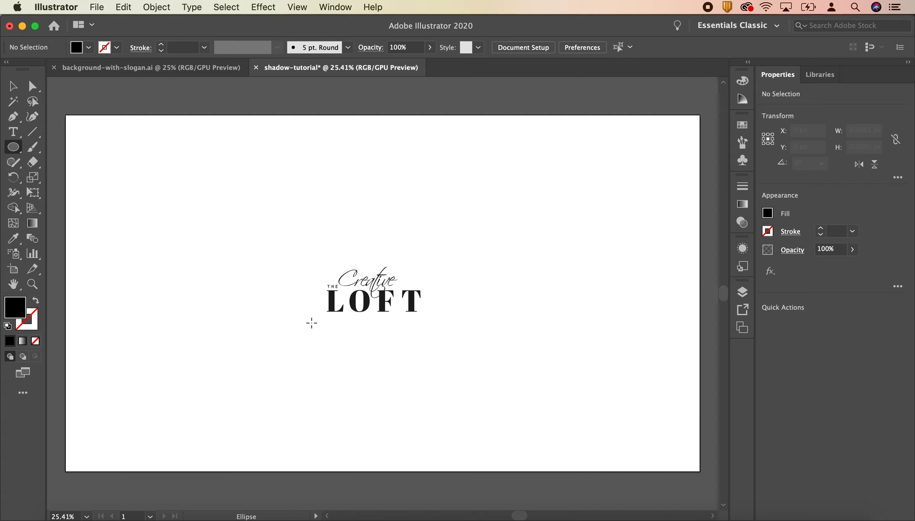
Draw a flat ellipse about 590 by 113 px over the logo and move it 130 px down to sit just below the lettering.
{"action": "left_click_drag", "start_coordinate": [301, 315], "coordinate": [447, 287]}
{"action": "left_click", "coordinate": [12, 86]}
{"action": "key", "text": "shift+Down"}
{"action": "key", "text": "shift+Down"}
{"action": "key", "text": "shift+Down"}
{"action": "key", "text": "shift+Down"}
{"action": "key", "text": "shift+Down"}
{"action": "key", "text": "shift+Down"}
{"action": "key", "text": "shift+Down"}
{"action": "key", "text": "shift+Down"}
{"action": "key", "text": "shift+Down"}
{"action": "key", "text": "shift+Down"}
{"action": "key", "text": "shift+Down"}
{"action": "key", "text": "shift+Down"}
{"action": "key", "text": "shift+Down"}
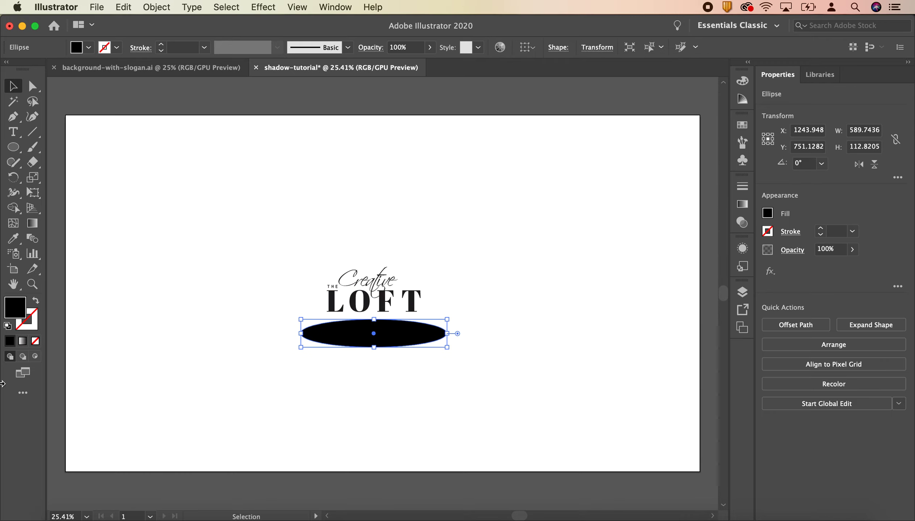
Apply a gradient fill to the ellipse and change its type to radial.
{"action": "left_click", "coordinate": [31, 222]}
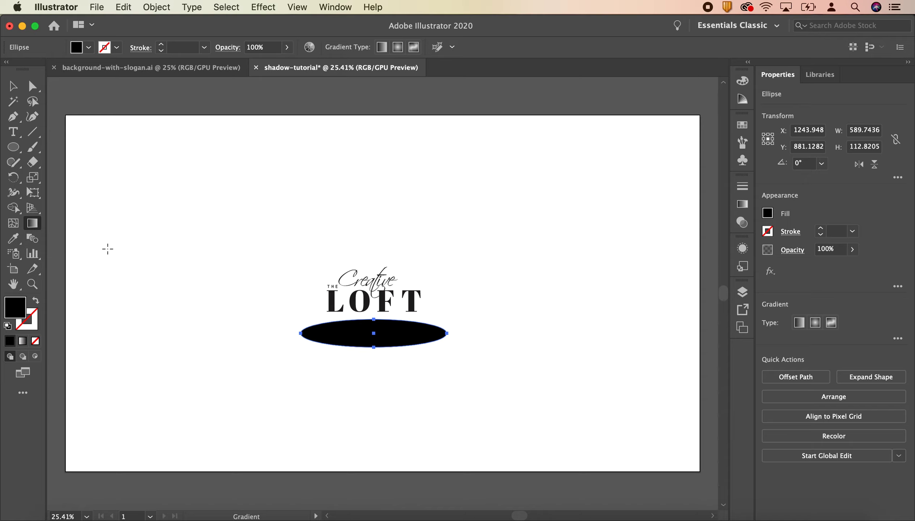
{"action": "left_click", "coordinate": [373, 333]}
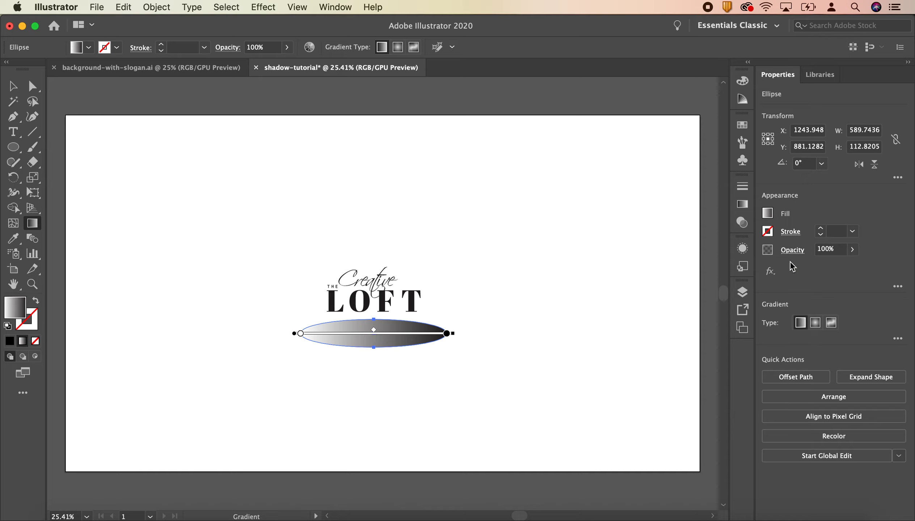
{"action": "left_click", "coordinate": [338, 11]}
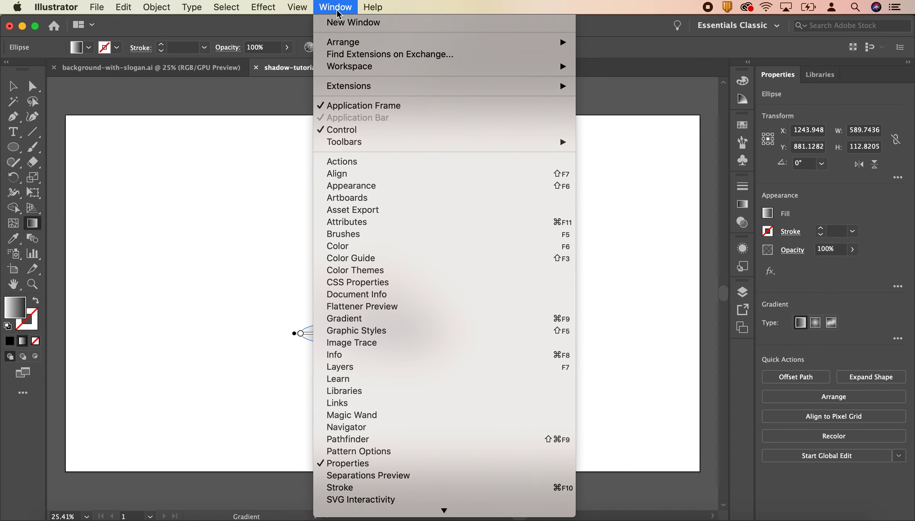
{"action": "left_click", "coordinate": [348, 319]}
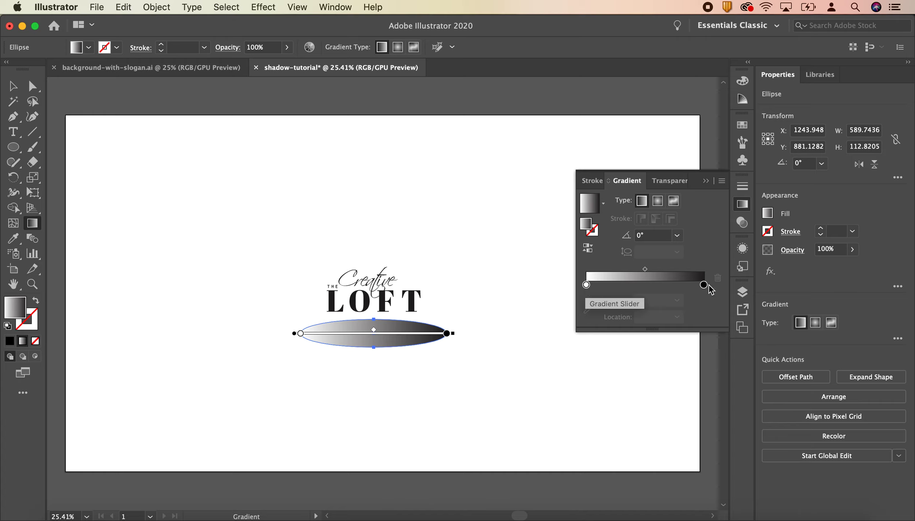
{"action": "left_click", "coordinate": [657, 203]}
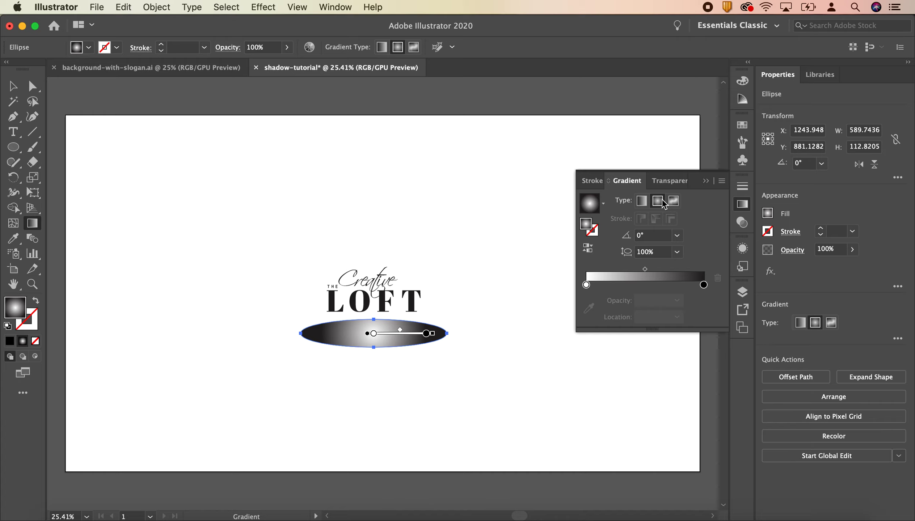
Change the radial gradient's white center color stop to black.
{"action": "double_click", "coordinate": [586, 284]}
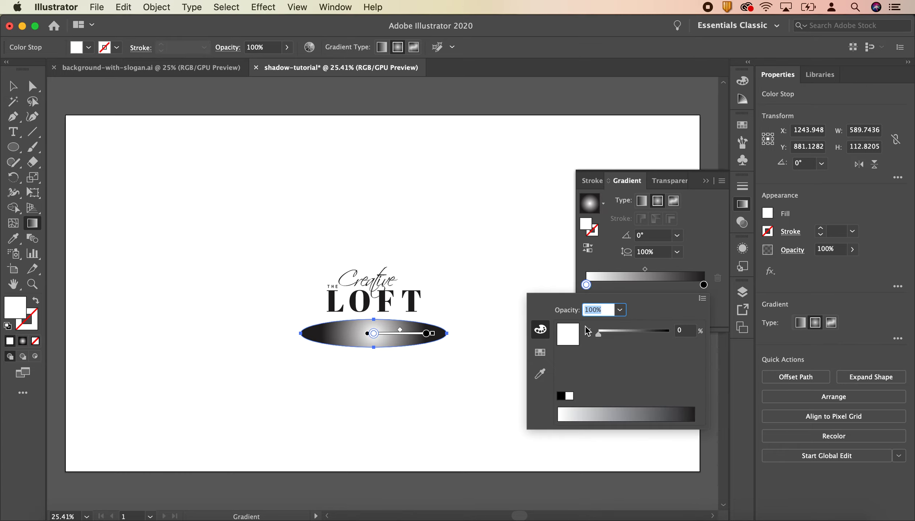
{"action": "left_click", "coordinate": [561, 395]}
{"action": "left_click", "coordinate": [697, 257]}
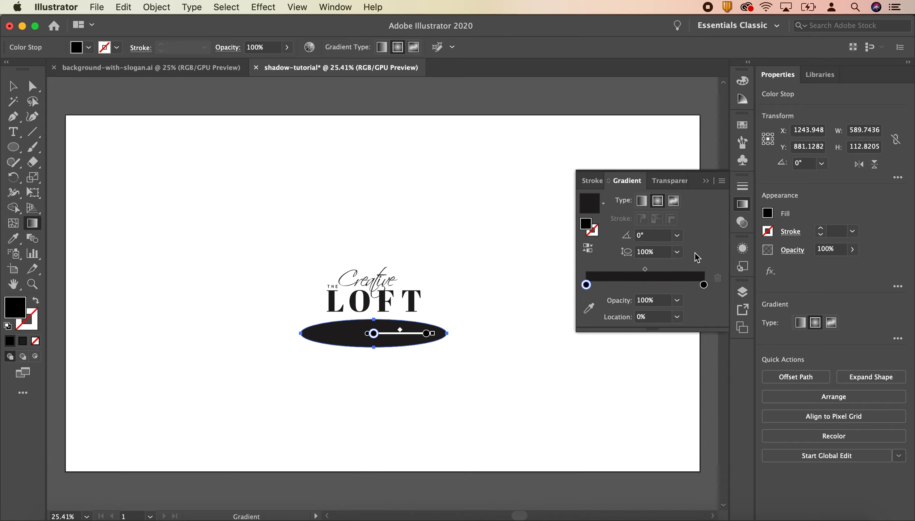
Set the opacity of the gradient's outer black color stop to 0%.
{"action": "double_click", "coordinate": [703, 284]}
{"action": "left_click", "coordinate": [704, 285]}
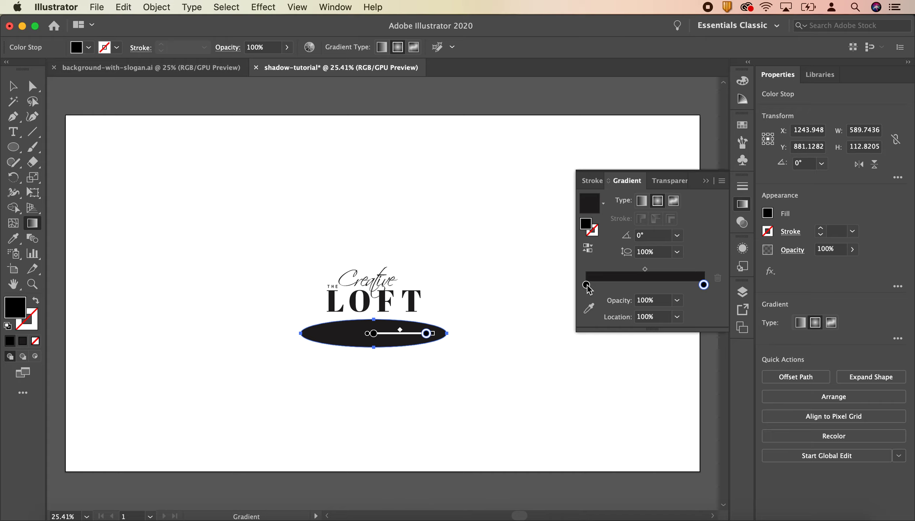
{"action": "left_click", "coordinate": [678, 300]}
{"action": "left_click", "coordinate": [681, 313]}
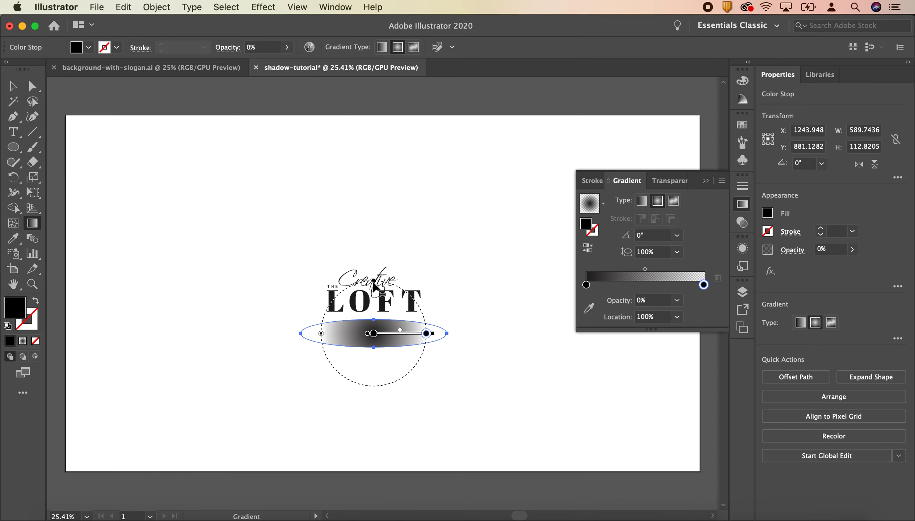
Flatten and widen the radial gradient to fit the ellipse's outline, with an aspect ratio of about 17.5%, and deselect the shape.
{"action": "mouse_move", "coordinate": [373, 281]}
{"action": "left_mouse_down"}
{"action": "mouse_move", "coordinate": [377, 323]}
{"action": "mouse_move", "coordinate": [375, 279]}
{"action": "left_mouse_up"}
{"action": "left_click_drag", "start_coordinate": [373, 286], "coordinate": [373, 288]}
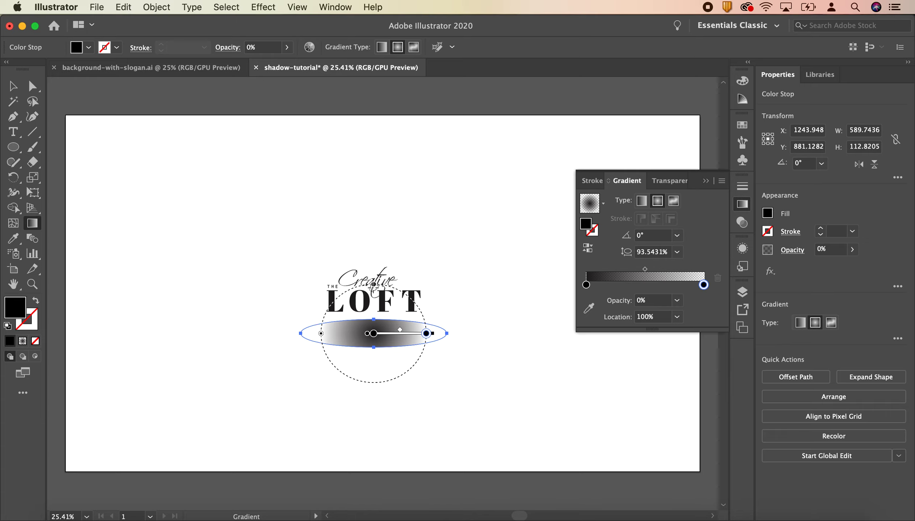
{"action": "left_click_drag", "start_coordinate": [374, 285], "coordinate": [374, 319]}
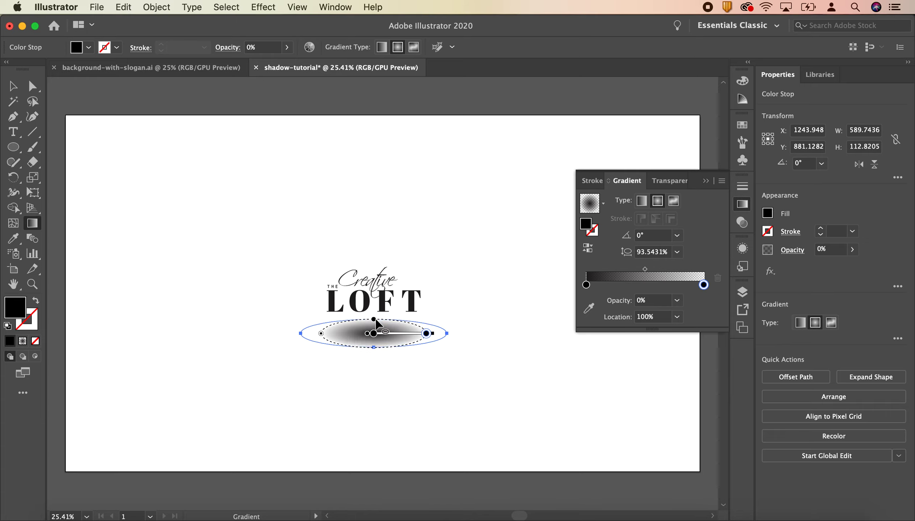
{"action": "left_click_drag", "start_coordinate": [321, 333], "coordinate": [299, 335]}
{"action": "left_click_drag", "start_coordinate": [374, 313], "coordinate": [374, 320]}
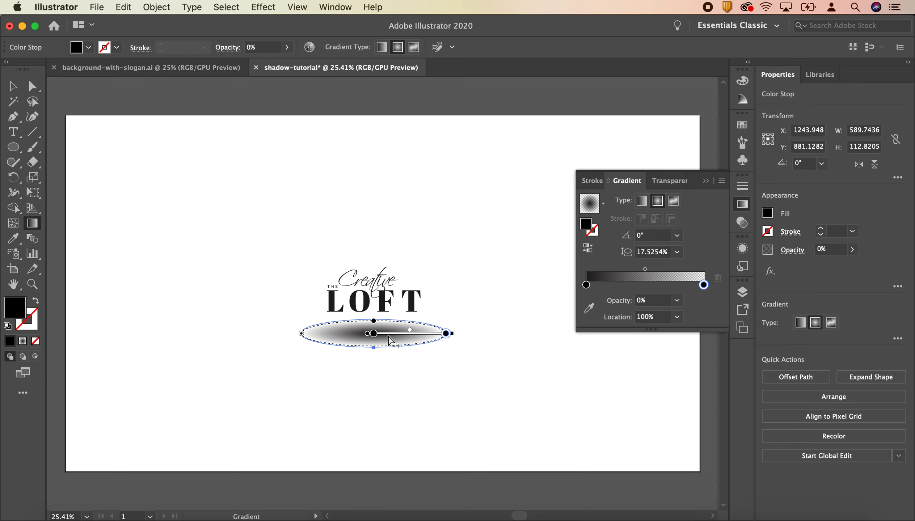
{"action": "left_click", "coordinate": [12, 86]}
{"action": "left_click", "coordinate": [118, 119]}
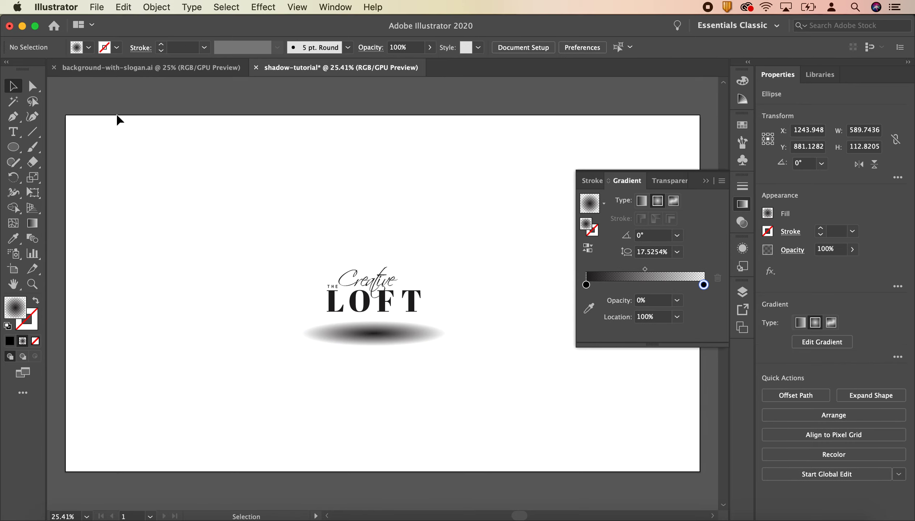
Set the shadow ellipse's blending mode to Multiply.
{"action": "left_click", "coordinate": [412, 344]}
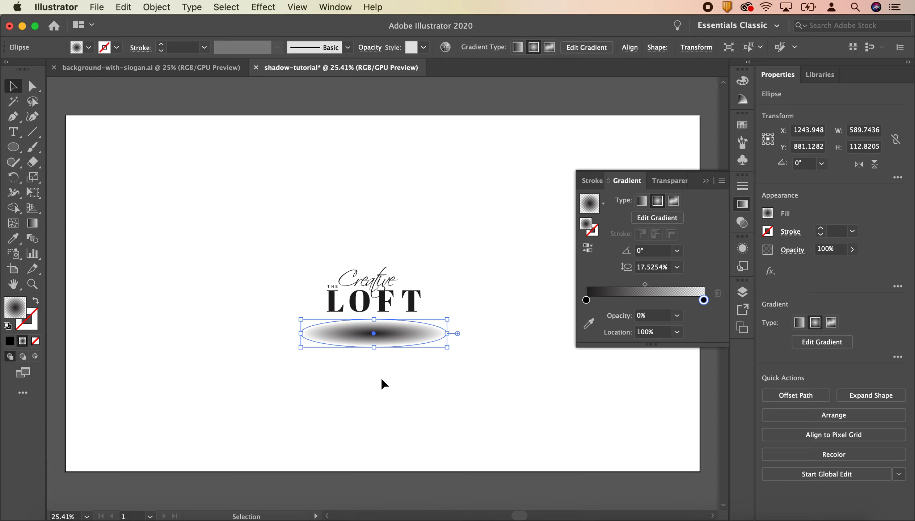
{"action": "left_click", "coordinate": [363, 50]}
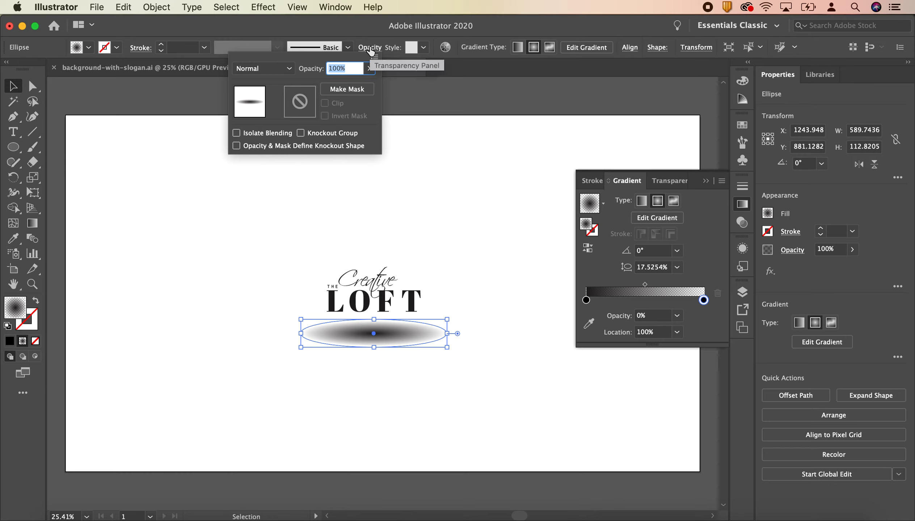
{"action": "left_click", "coordinate": [286, 69]}
{"action": "left_click", "coordinate": [277, 115]}
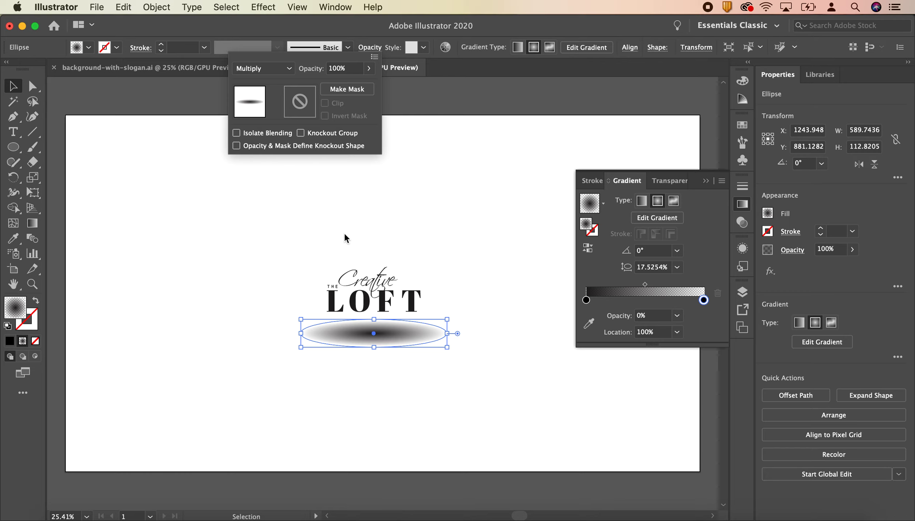
{"action": "left_click", "coordinate": [276, 69]}
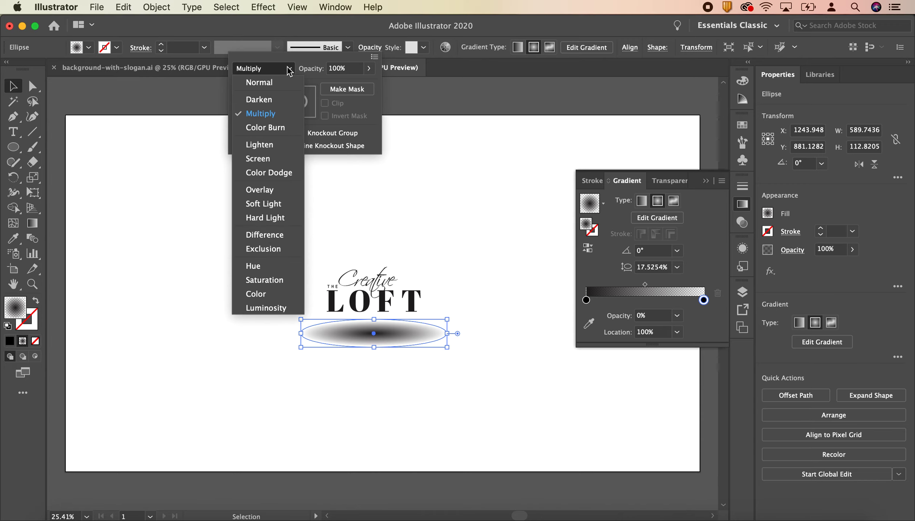
{"action": "left_click", "coordinate": [276, 115]}
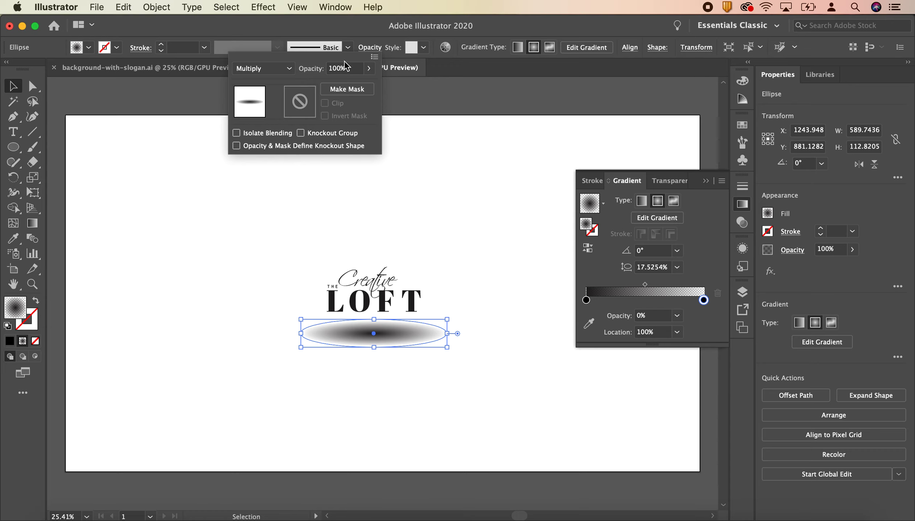
Reduce the shadow ellipse's opacity to 31%.
{"action": "left_click", "coordinate": [370, 72]}
{"action": "left_click_drag", "start_coordinate": [366, 85], "coordinate": [334, 88]}
{"action": "left_click", "coordinate": [343, 90]}
{"action": "left_click", "coordinate": [342, 90]}
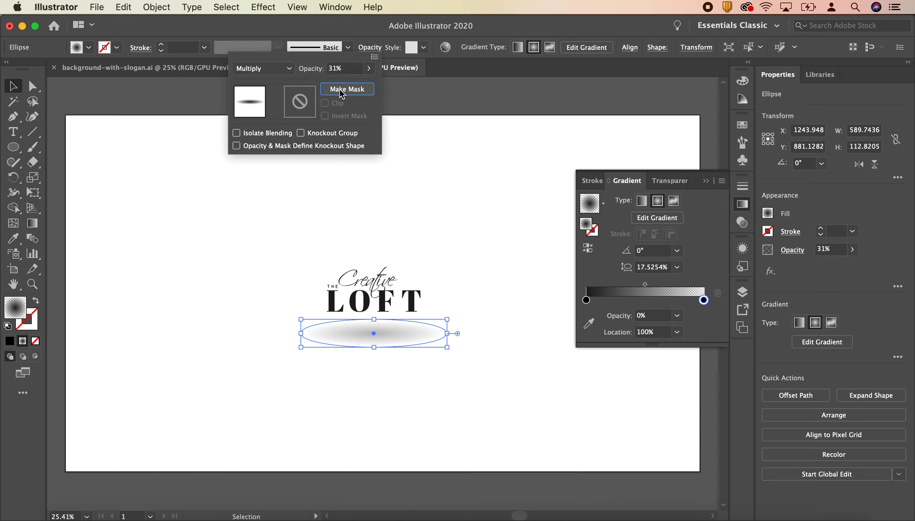
{"action": "left_click", "coordinate": [371, 70]}
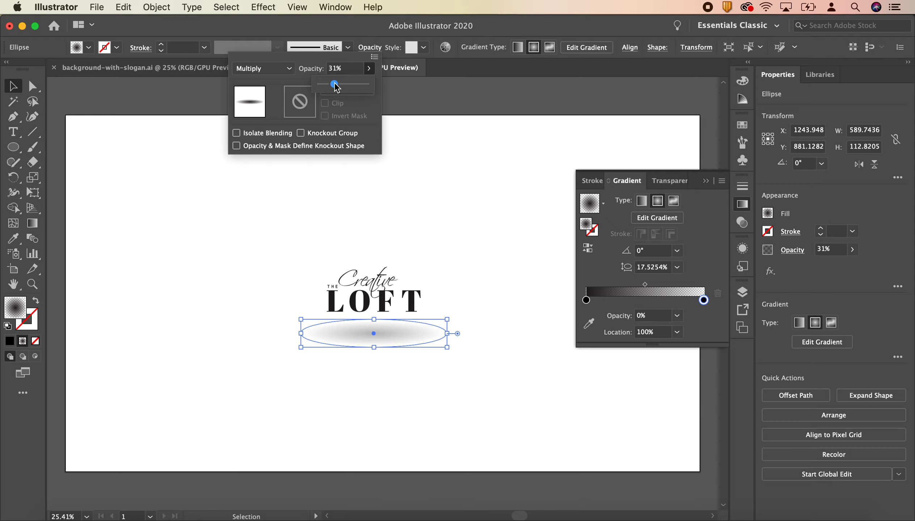
{"action": "left_click", "coordinate": [414, 120]}
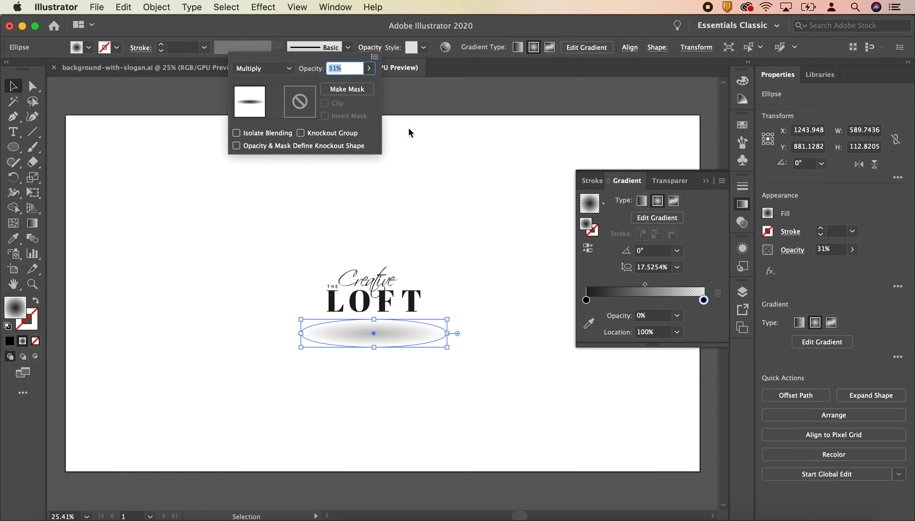
{"action": "left_click", "coordinate": [397, 91]}
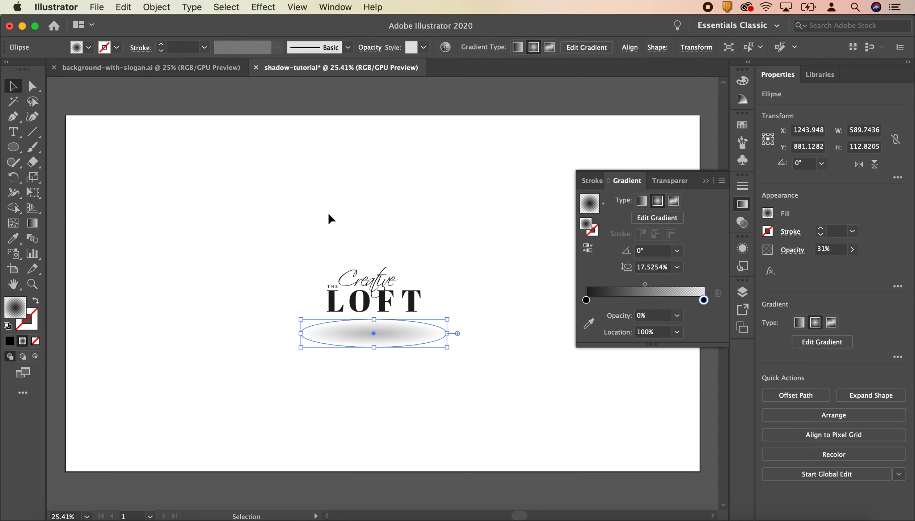
Reduce the shadow ellipse's opacity to 23%.
{"action": "left_click", "coordinate": [212, 103]}
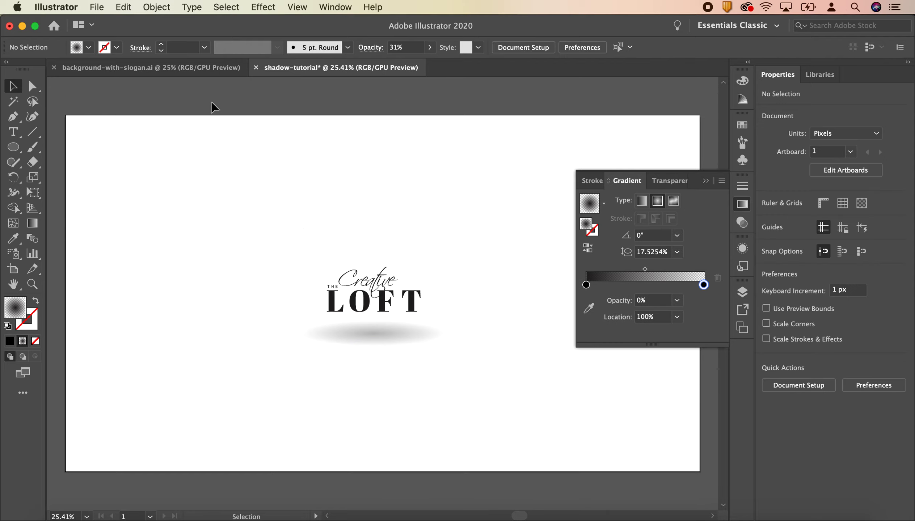
{"action": "left_click", "coordinate": [364, 329]}
{"action": "left_click", "coordinate": [374, 52]}
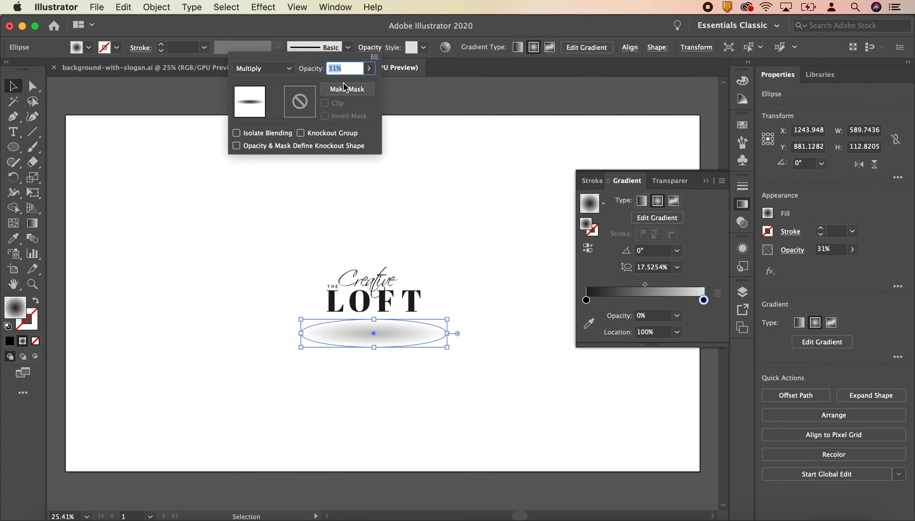
{"action": "left_click", "coordinate": [368, 68]}
{"action": "left_click_drag", "start_coordinate": [334, 86], "coordinate": [329, 86]}
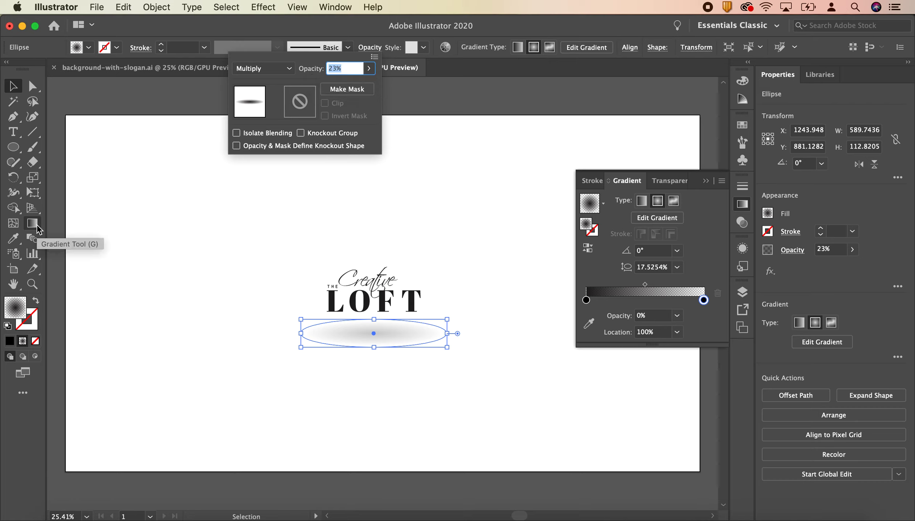
{"action": "left_click", "coordinate": [362, 336]}
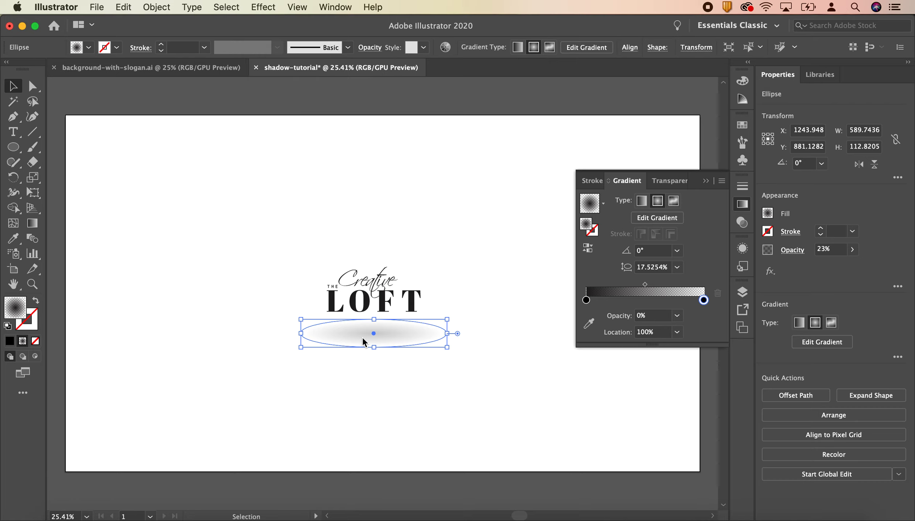
Shift the shadow gradient's midpoint inward to a location of about 38%, and deselect the ellipse.
{"action": "key", "text": "g"}
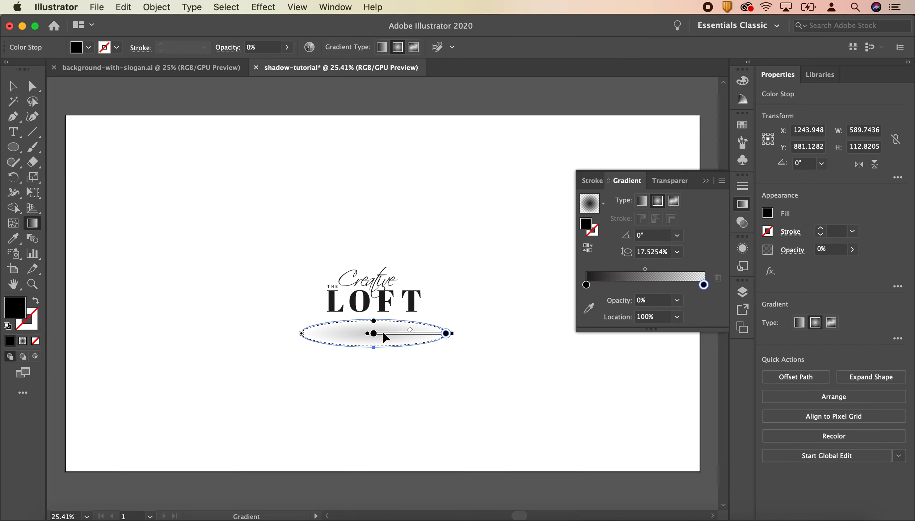
{"action": "mouse_move", "coordinate": [409, 329]}
{"action": "left_mouse_down"}
{"action": "mouse_move", "coordinate": [398, 331]}
{"action": "mouse_move", "coordinate": [406, 330]}
{"action": "left_mouse_up"}
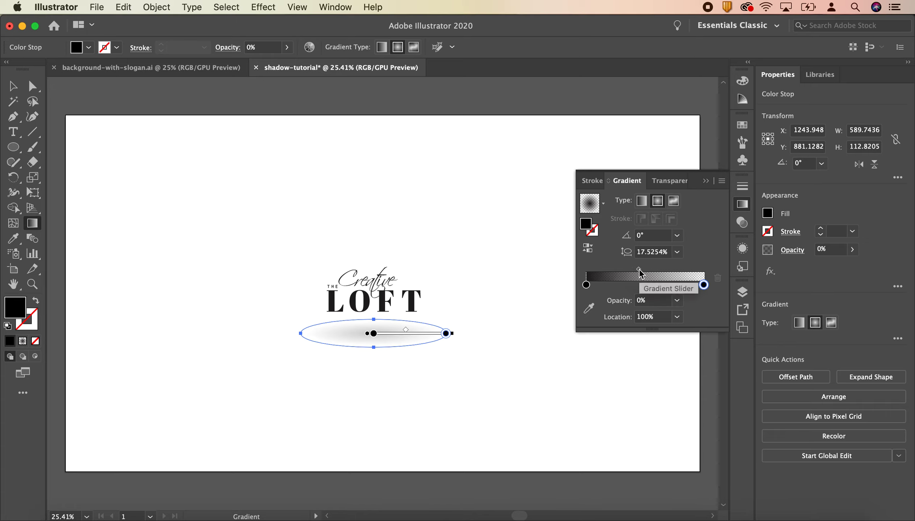
{"action": "mouse_move", "coordinate": [641, 275]}
{"action": "left_mouse_down"}
{"action": "mouse_move", "coordinate": [618, 274]}
{"action": "mouse_move", "coordinate": [672, 275]}
{"action": "mouse_move", "coordinate": [648, 280]}
{"action": "left_mouse_up"}
{"action": "left_click_drag", "start_coordinate": [410, 331], "coordinate": [401, 330]}
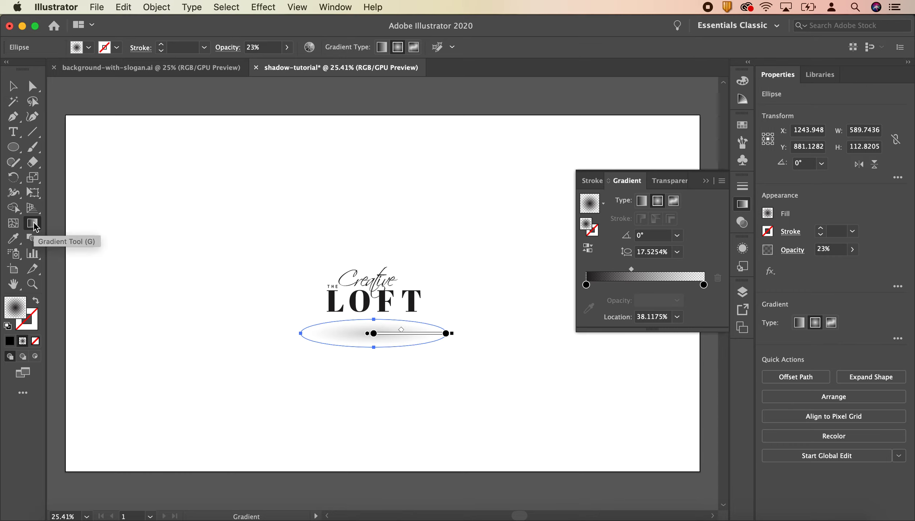
{"action": "left_click", "coordinate": [12, 86]}
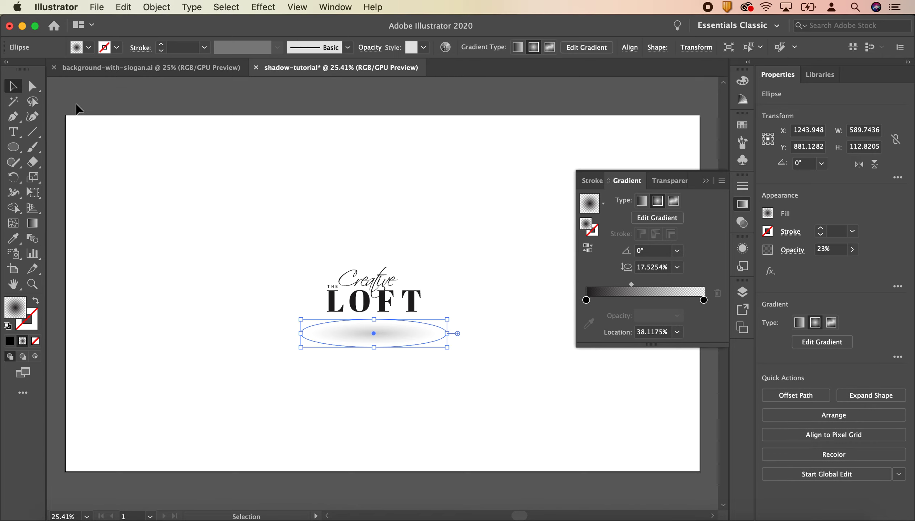
{"action": "left_click", "coordinate": [77, 107]}
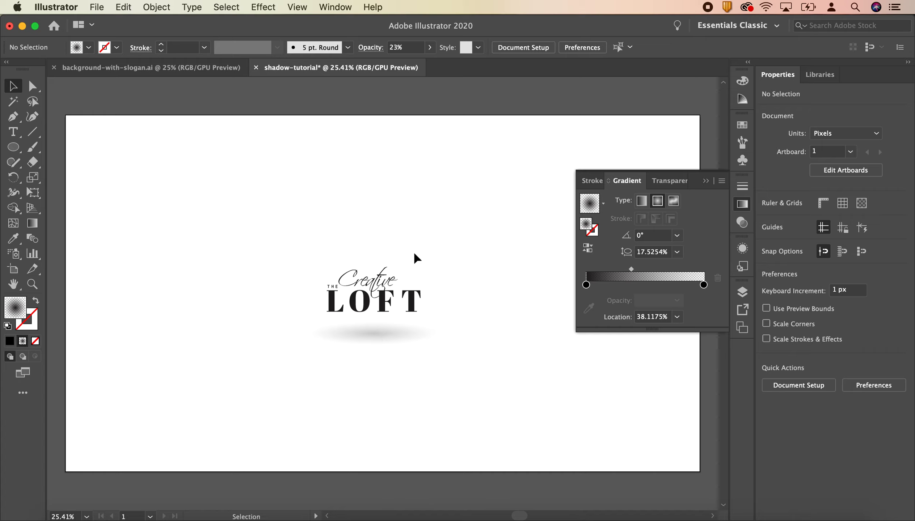
{"action": "left_click", "coordinate": [705, 180]}
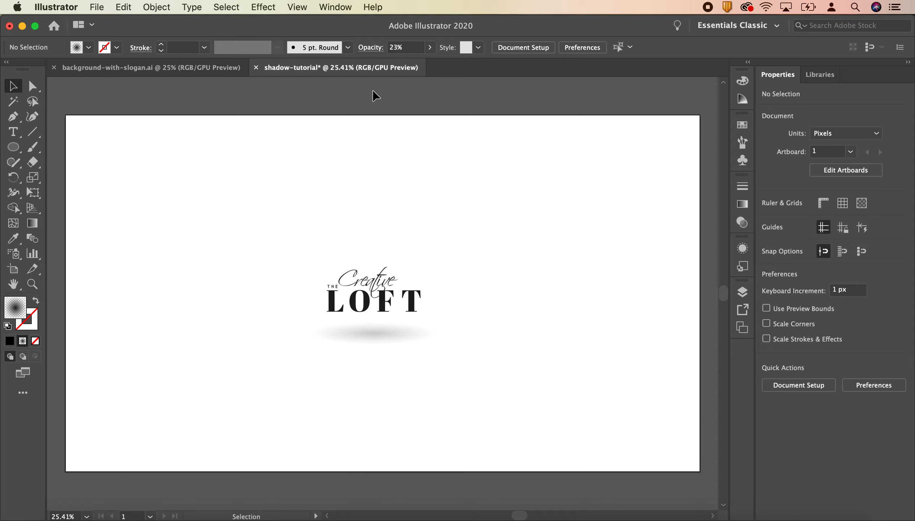
Draw a rectangle covering the whole artboard with a solid medium gray fill, and send it behind the logo and shadow.
{"action": "left_click_drag", "start_coordinate": [13, 147], "coordinate": [62, 148]}
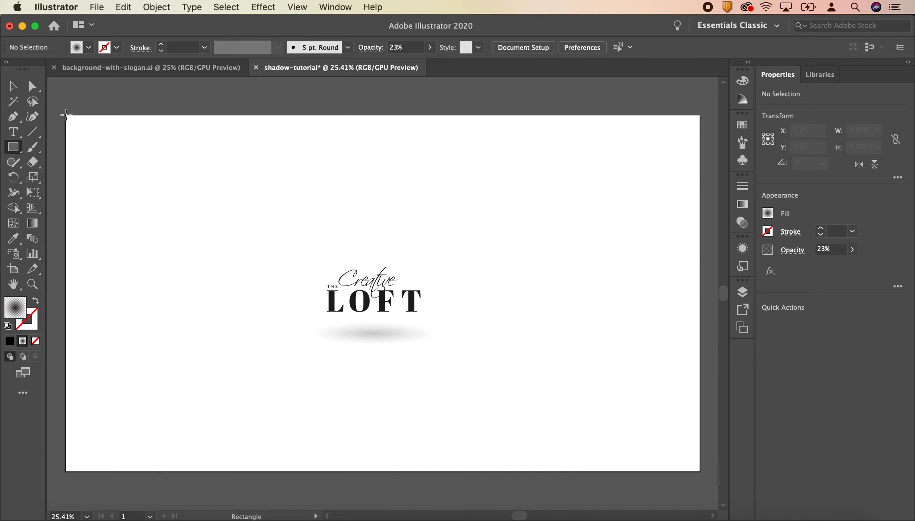
{"action": "left_click_drag", "start_coordinate": [64, 115], "coordinate": [700, 472]}
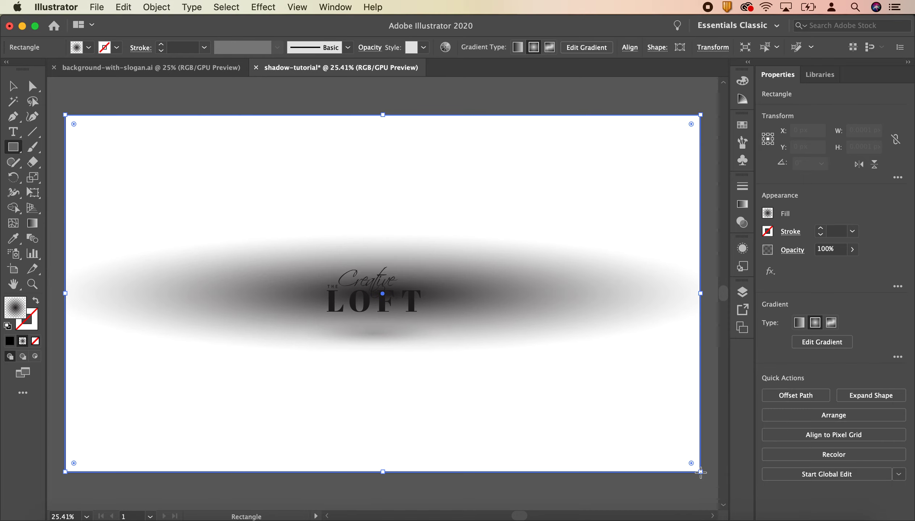
{"action": "left_click", "coordinate": [88, 47]}
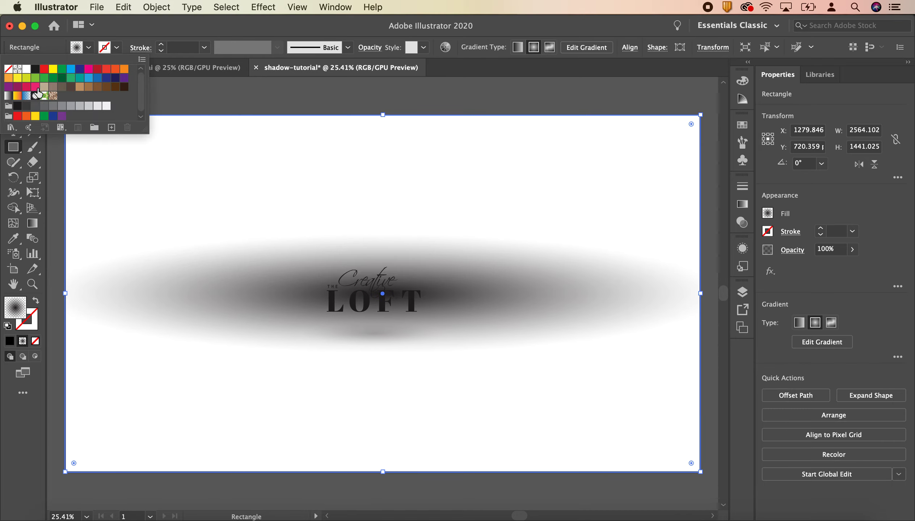
{"action": "left_click", "coordinate": [70, 106]}
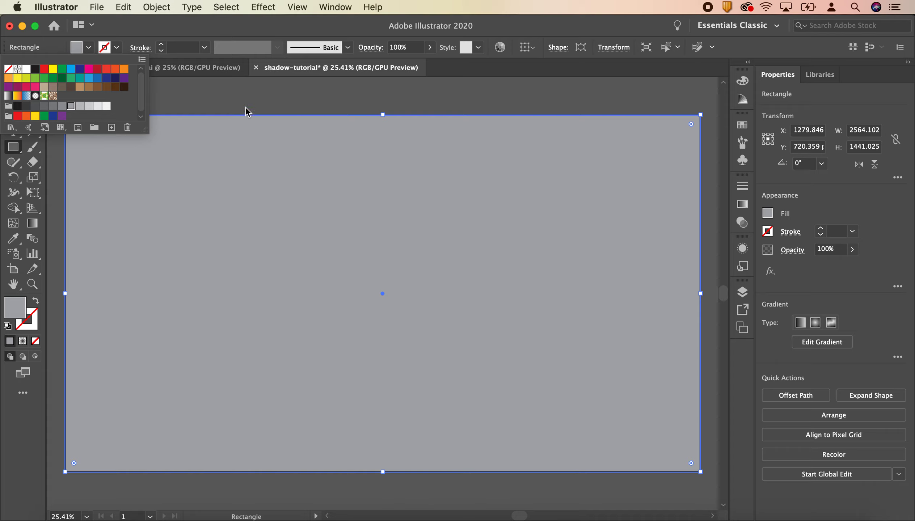
{"action": "left_click", "coordinate": [268, 96]}
{"action": "key", "text": "super+shift+bracketleft"}
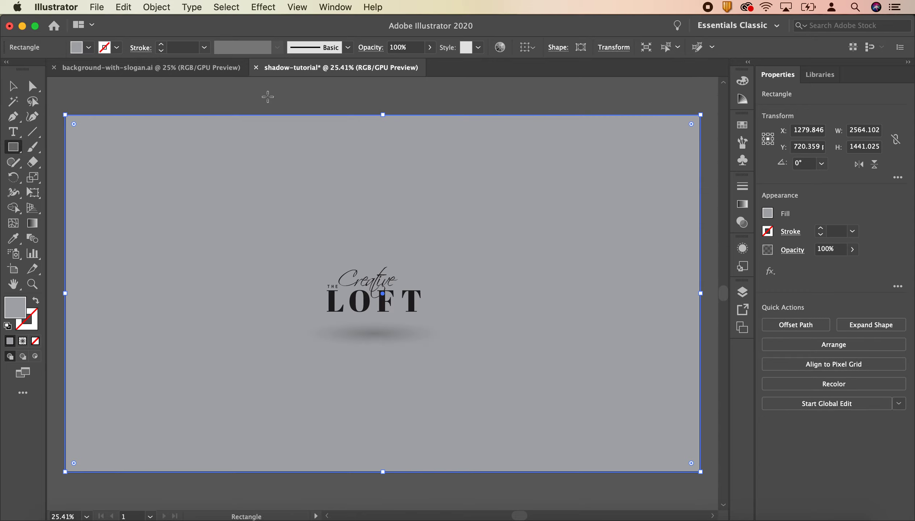
Expand Layer 1 in the layer list to display its individual objects.
{"action": "left_click", "coordinate": [742, 293]}
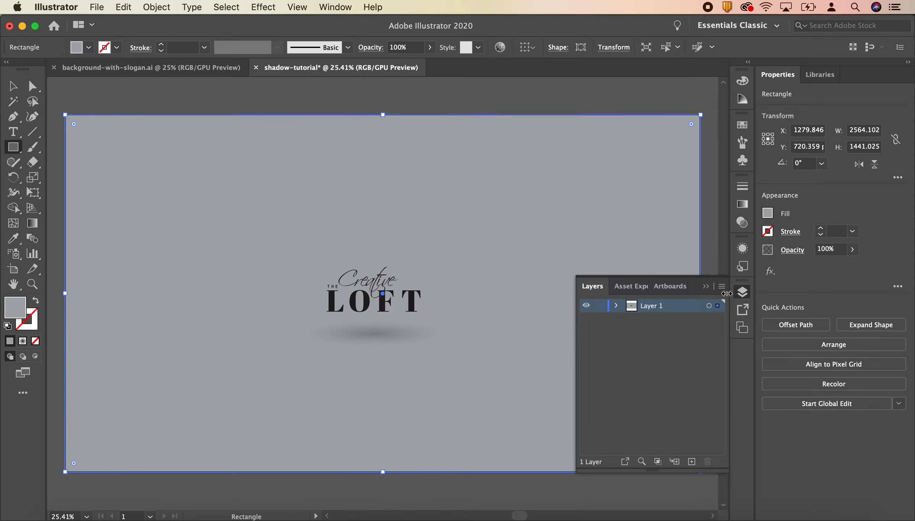
{"action": "left_click", "coordinate": [617, 306]}
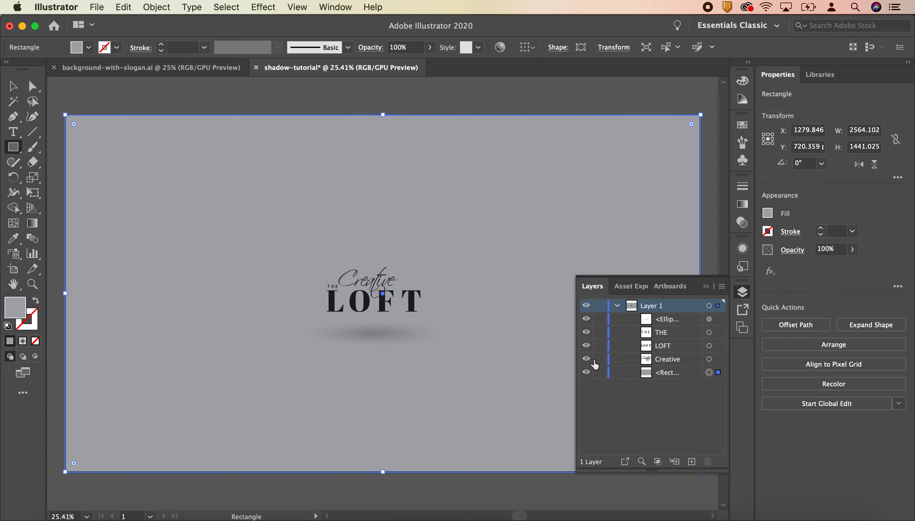
{"action": "left_click_drag", "start_coordinate": [599, 359], "coordinate": [599, 319]}
{"action": "left_click", "coordinate": [586, 373]}
{"action": "left_click", "coordinate": [586, 373]}
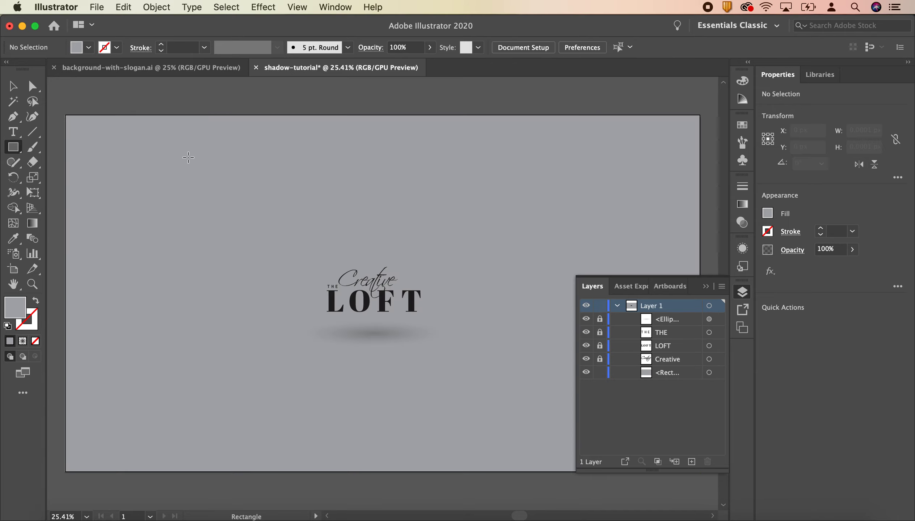
{"action": "left_click", "coordinate": [640, 392]}
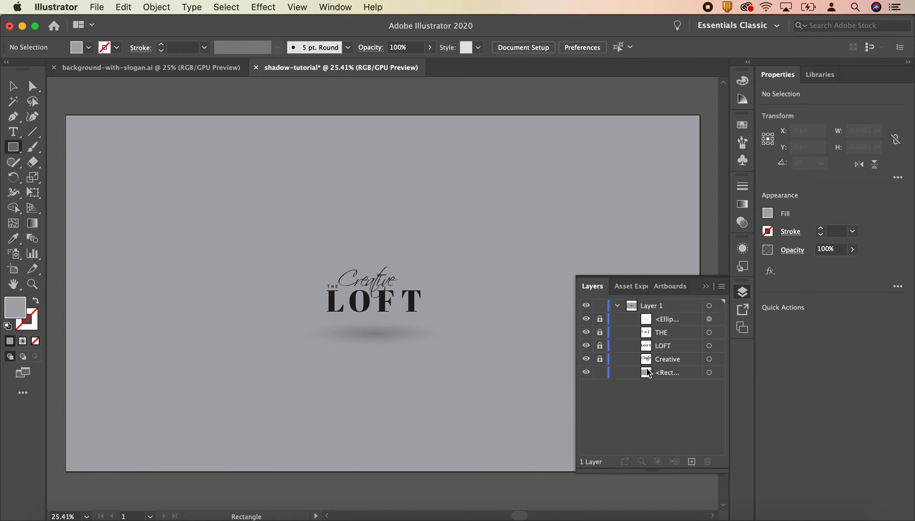
{"action": "left_click_drag", "start_coordinate": [599, 332], "coordinate": [599, 359]}
{"action": "left_click", "coordinate": [599, 318]}
Create a new layer named BG and place it beneath Layer 1.
{"action": "left_click", "coordinate": [691, 462]}
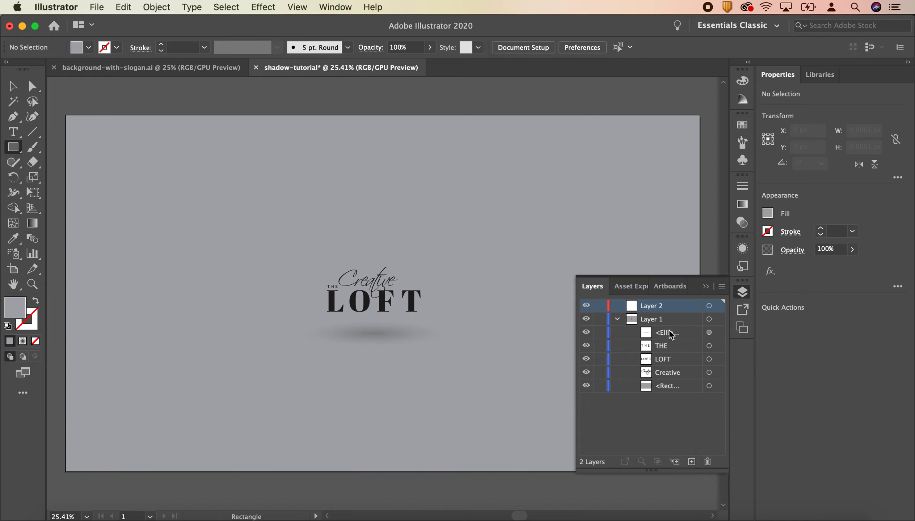
{"action": "double_click", "coordinate": [644, 308]}
{"action": "type", "text": "BG"}
{"action": "left_click", "coordinate": [670, 420]}
{"action": "left_click_drag", "start_coordinate": [649, 311], "coordinate": [655, 408]}
Cut the gray rectangle from Layer 1 and paste it in place on the BG layer.
{"action": "left_click", "coordinate": [666, 373]}
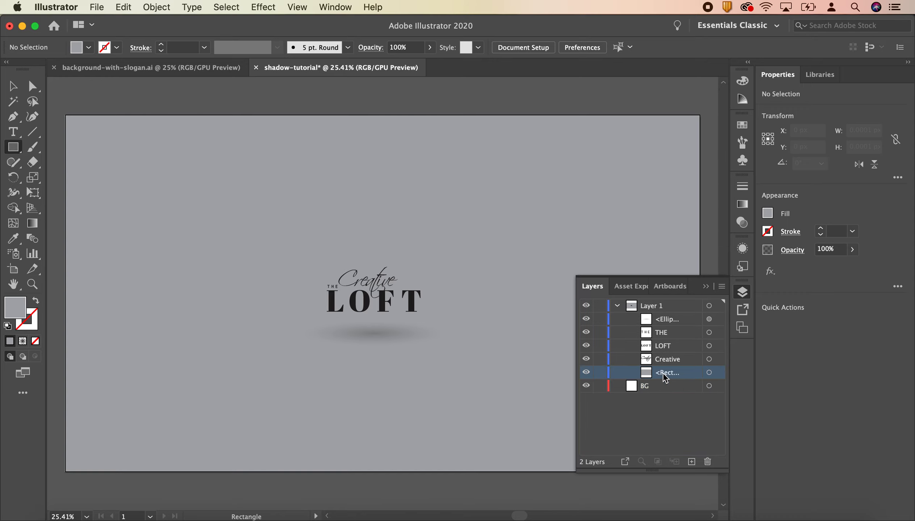
{"action": "left_click", "coordinate": [567, 308]}
{"action": "left_click", "coordinate": [596, 294]}
{"action": "left_click", "coordinate": [13, 88]}
{"action": "left_click", "coordinate": [122, 163]}
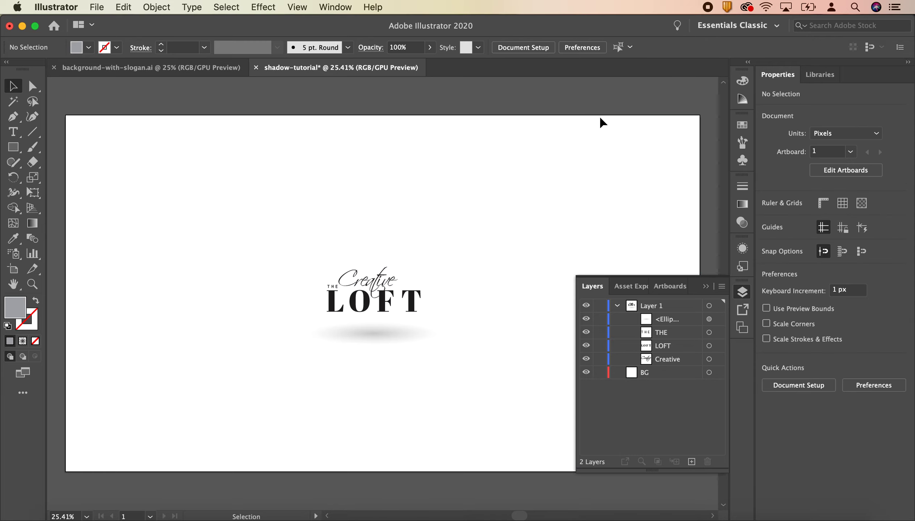
{"action": "key", "text": "Delete"}
{"action": "left_click", "coordinate": [649, 378]}
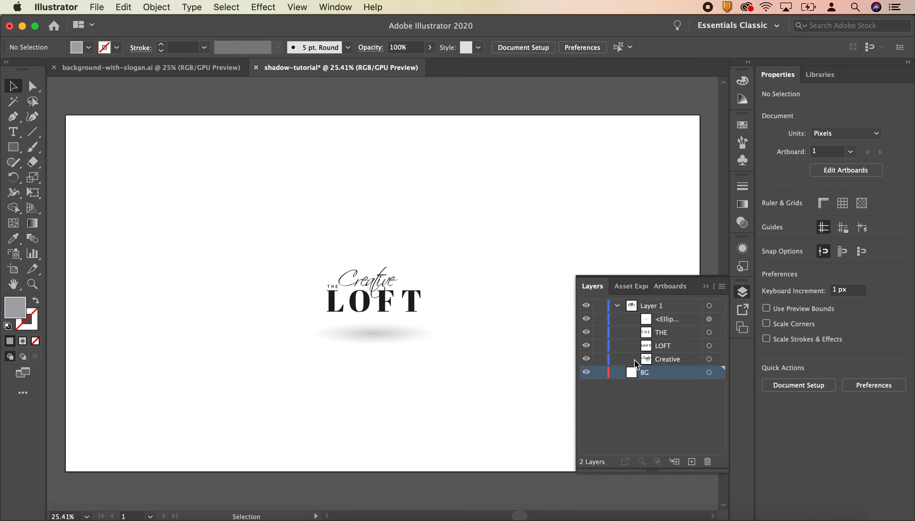
{"action": "left_click", "coordinate": [126, 10]}
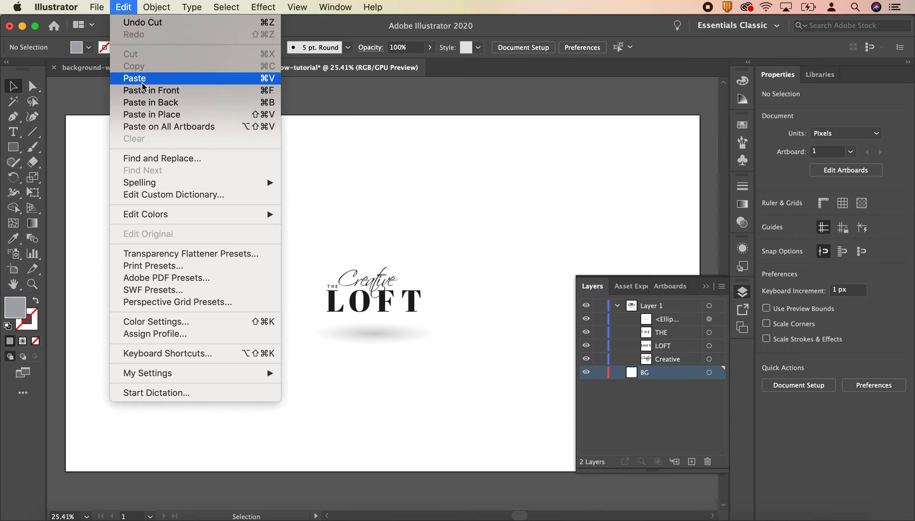
{"action": "left_click", "coordinate": [150, 115]}
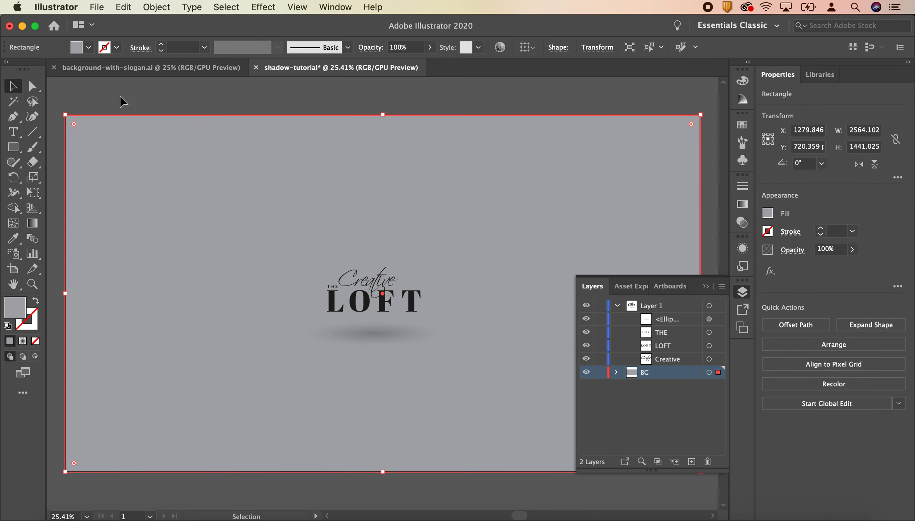
Collapse Layer 1 and rename it "logo".
{"action": "left_click", "coordinate": [673, 435]}
{"action": "left_click", "coordinate": [616, 305]}
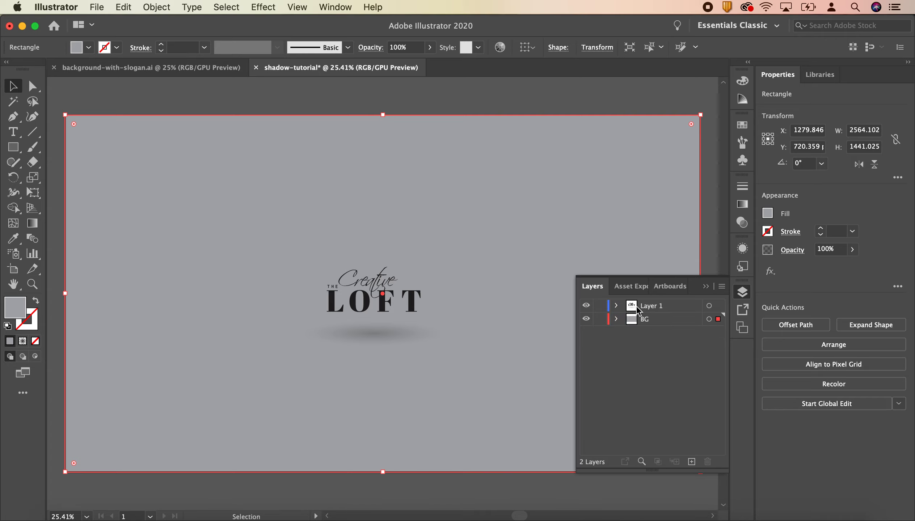
{"action": "double_click", "coordinate": [650, 306]}
{"action": "type", "text": "loog"}
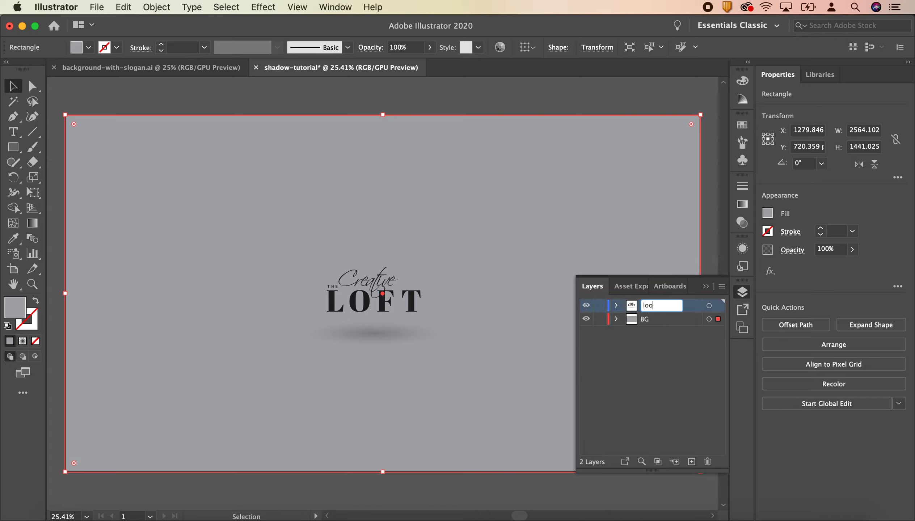
{"action": "key", "text": "Return"}
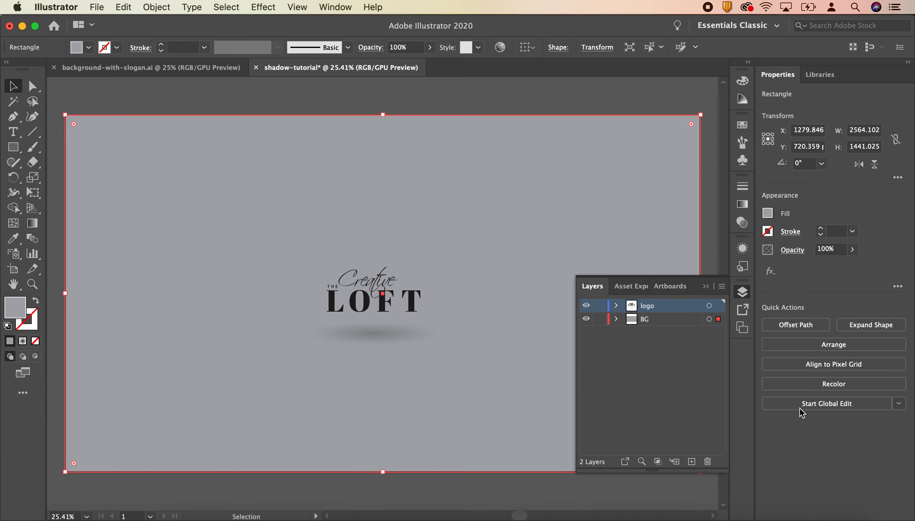
Lock the logo layer, check its contents by toggling its visibility, and make BG the active layer.
{"action": "left_click", "coordinate": [598, 307]}
{"action": "left_click", "coordinate": [586, 306]}
{"action": "left_click", "coordinate": [586, 306]}
{"action": "left_click", "coordinate": [587, 307]}
{"action": "left_click", "coordinate": [586, 307]}
{"action": "left_click", "coordinate": [650, 321]}
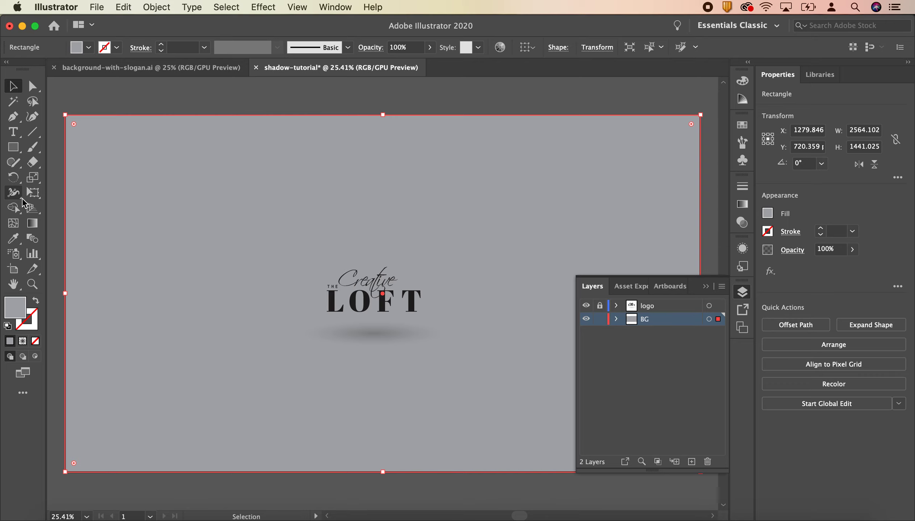
Fill the background rectangle with the existing black-to-transparent radial gradient and open its gradient settings.
{"action": "left_click", "coordinate": [32, 223]}
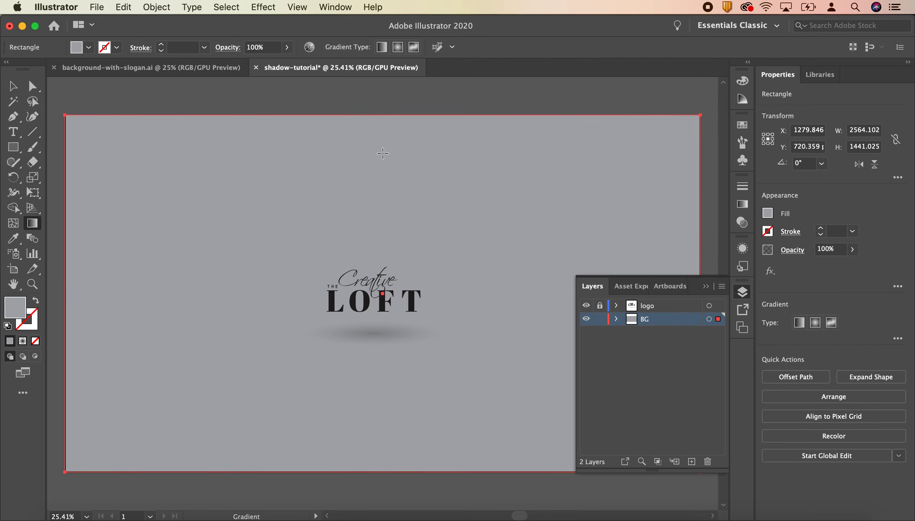
{"action": "left_click", "coordinate": [371, 118]}
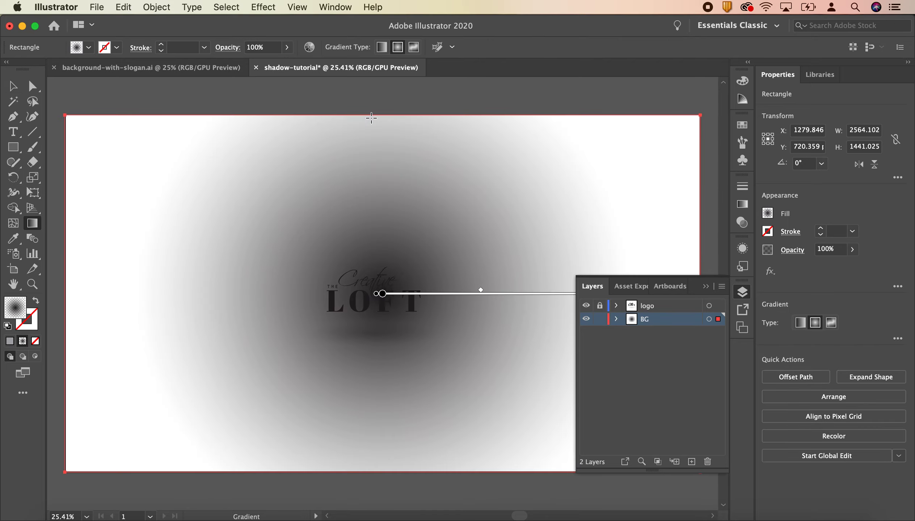
{"action": "left_click", "coordinate": [703, 286]}
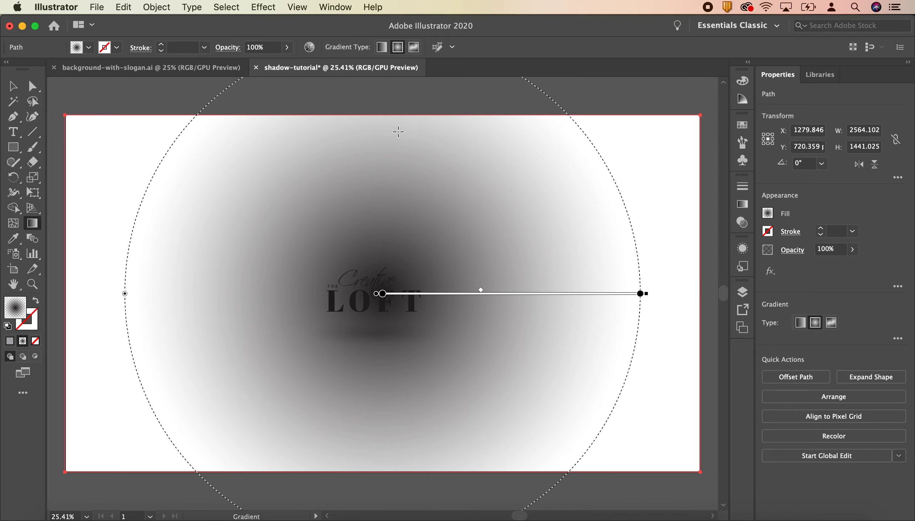
{"action": "key", "text": "super+z"}
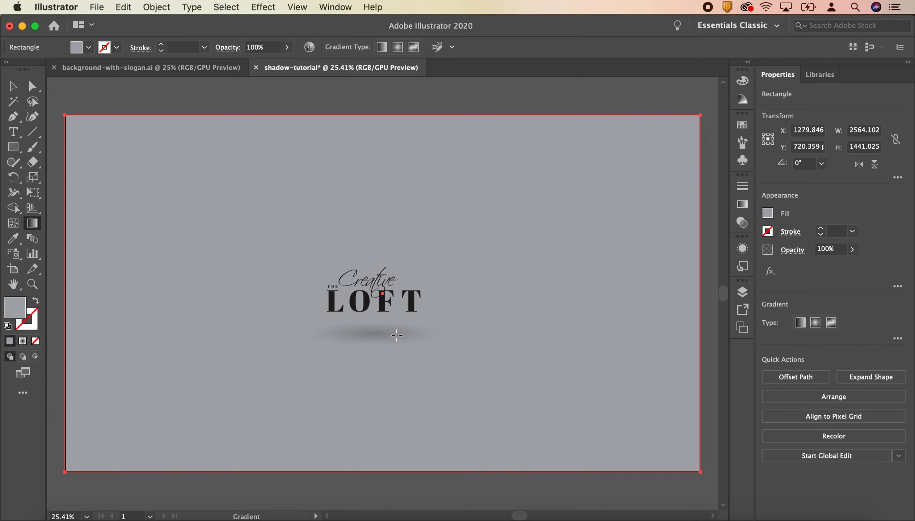
{"action": "left_click", "coordinate": [365, 205]}
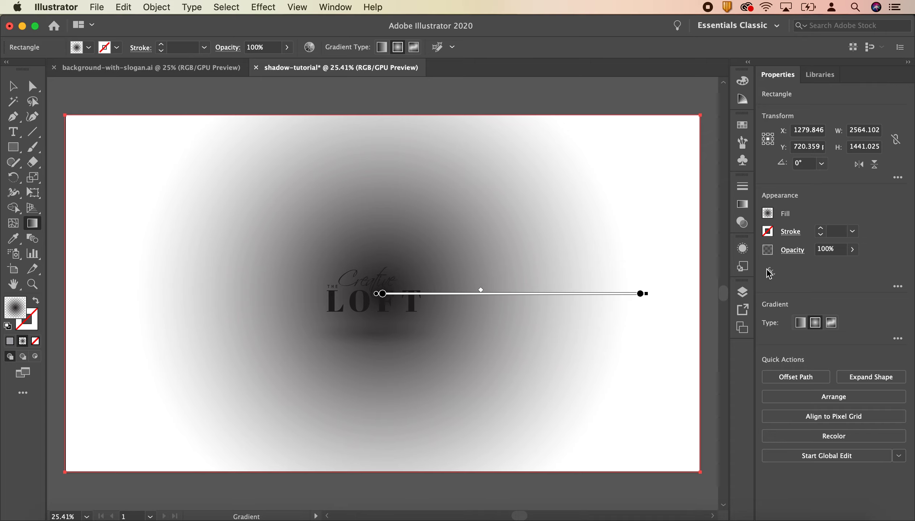
{"action": "left_click", "coordinate": [742, 205]}
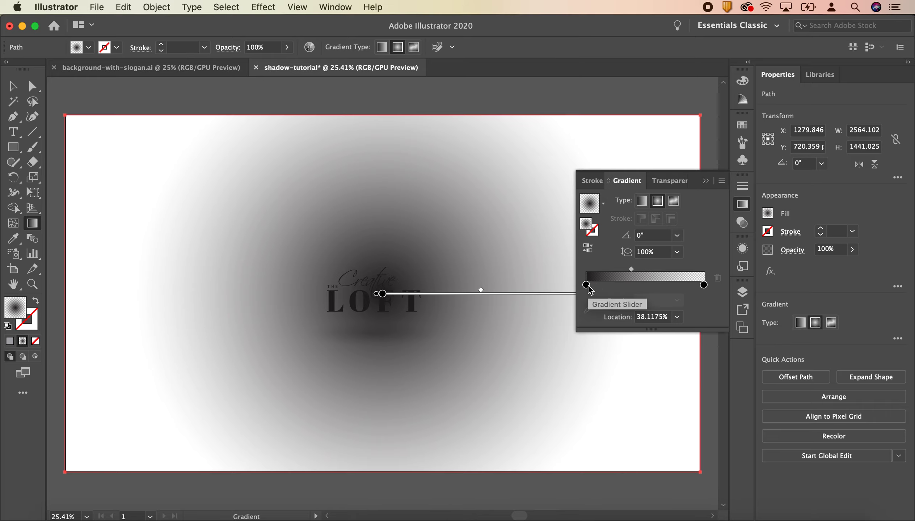
Place the transparent gradient stop at 0% and the black stop at 100%, and set the inner stop's opacity to 100%.
{"action": "mouse_move", "coordinate": [586, 284]}
{"action": "left_mouse_down"}
{"action": "mouse_move", "coordinate": [658, 285]}
{"action": "mouse_move", "coordinate": [585, 284]}
{"action": "left_mouse_up"}
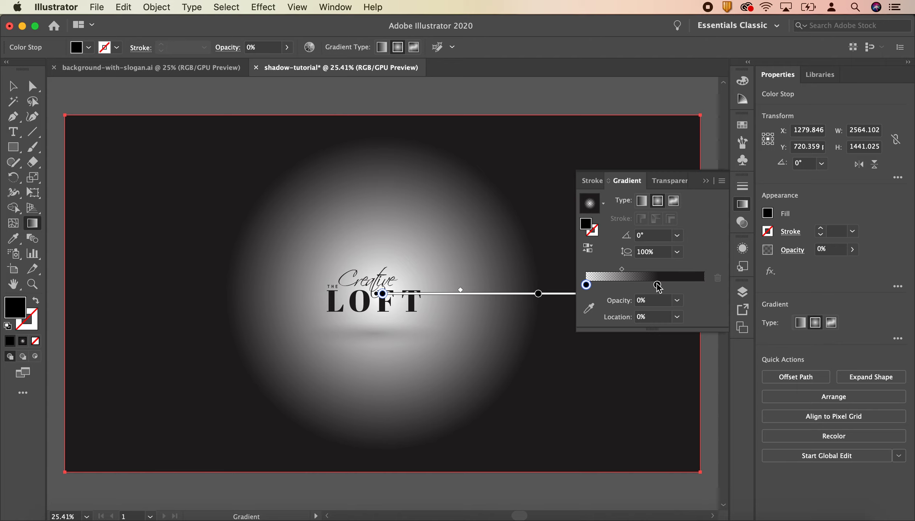
{"action": "left_click_drag", "start_coordinate": [658, 285], "coordinate": [704, 285]}
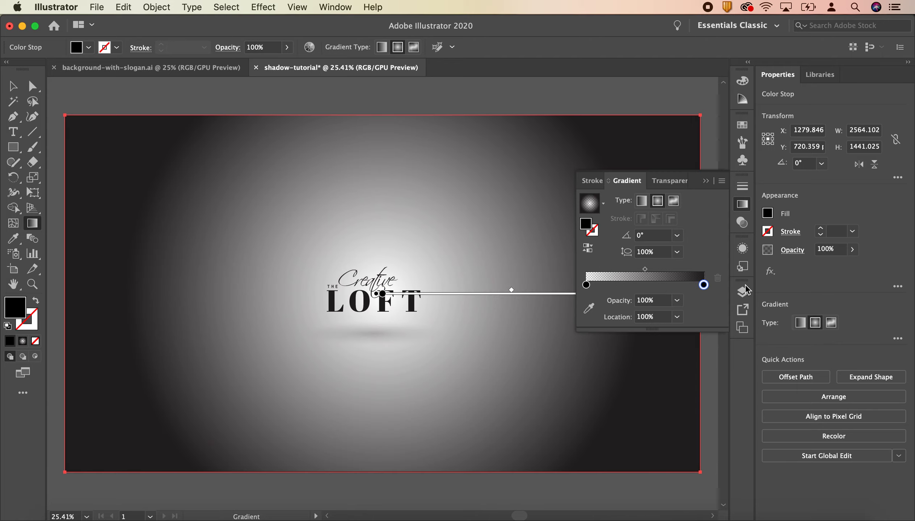
{"action": "left_click", "coordinate": [586, 286]}
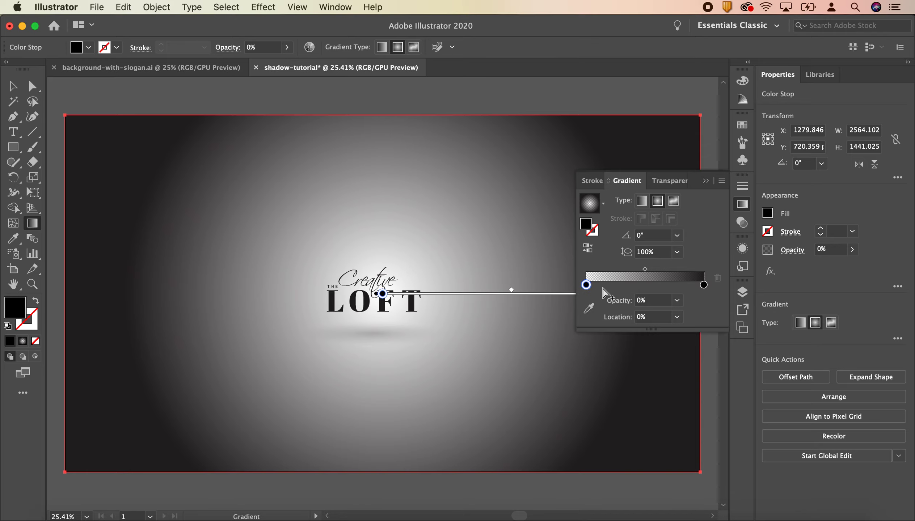
{"action": "left_click", "coordinate": [677, 300]}
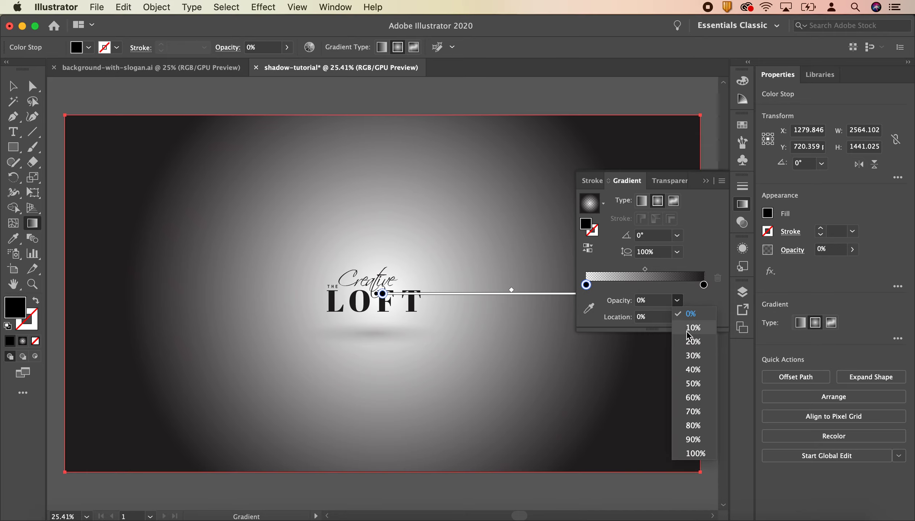
{"action": "left_click", "coordinate": [693, 453]}
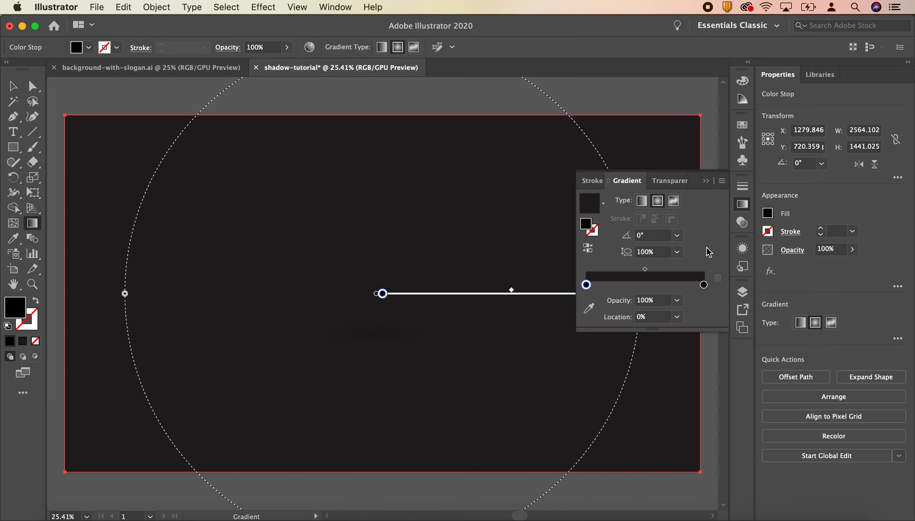
Color the inner gradient stop gray at K 47.06% and the outer stop gray at K 45.1%.
{"action": "double_click", "coordinate": [586, 286]}
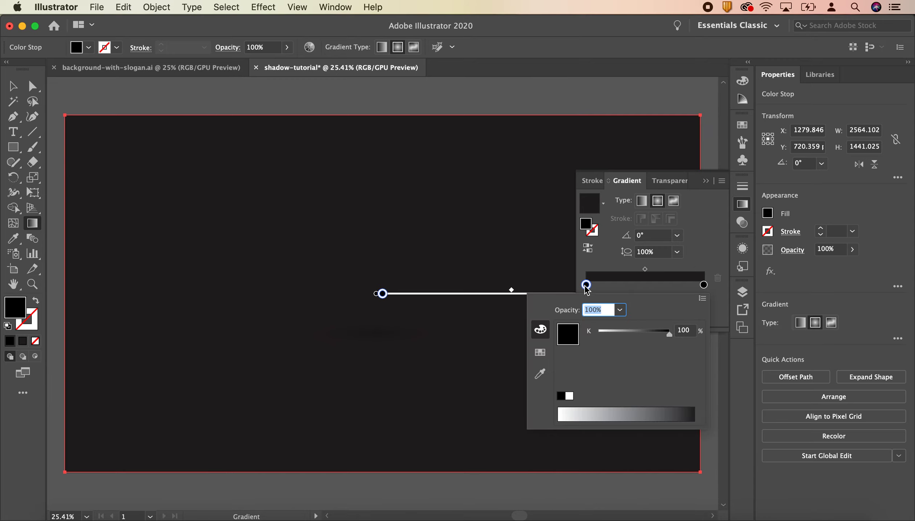
{"action": "left_click", "coordinate": [626, 409]}
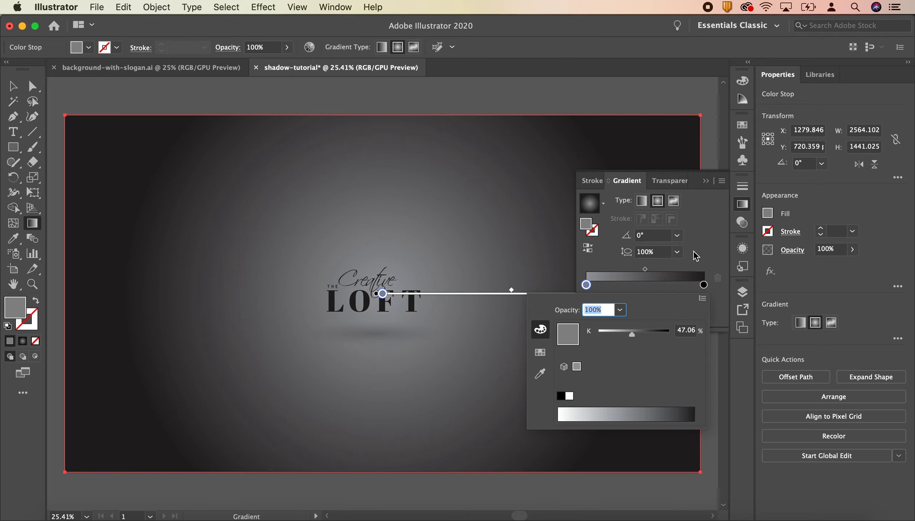
{"action": "left_click", "coordinate": [703, 286]}
{"action": "double_click", "coordinate": [703, 285]}
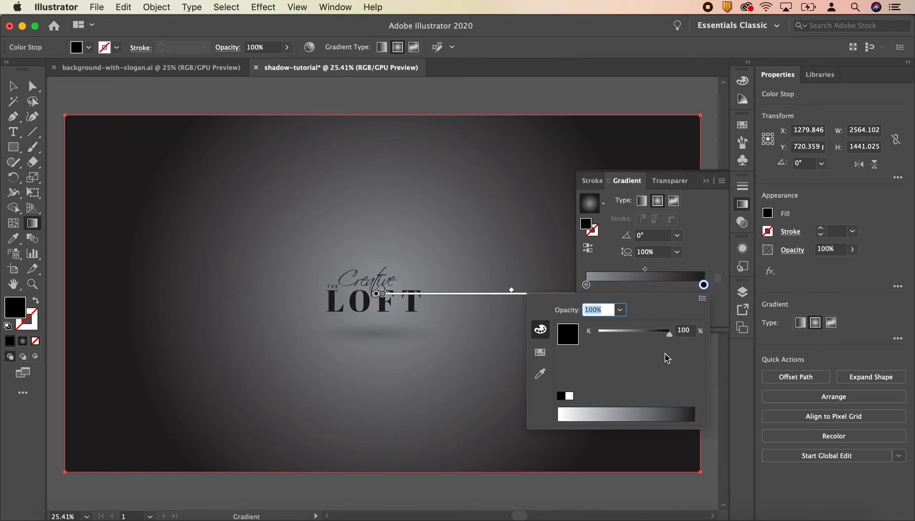
{"action": "left_click", "coordinate": [622, 409]}
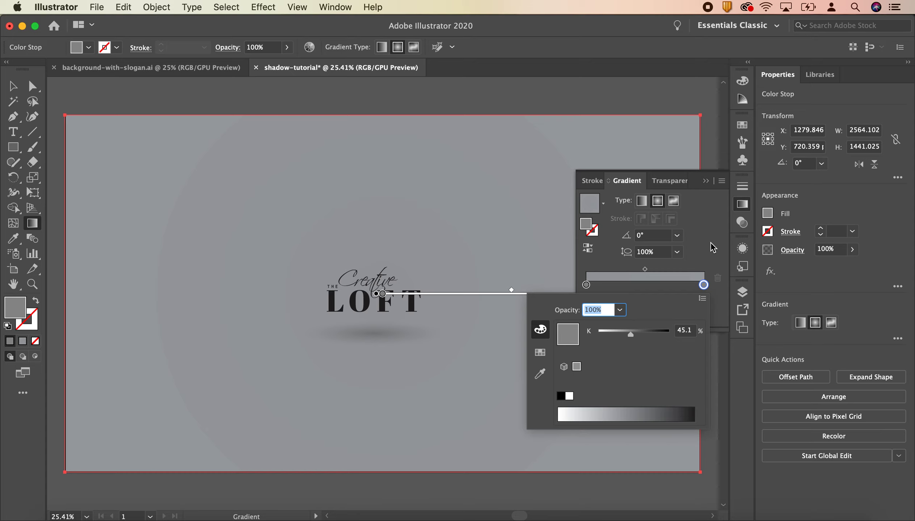
Look through the swatch, color picker and color mixer options for the outer gradient stop.
{"action": "left_click", "coordinate": [539, 352]}
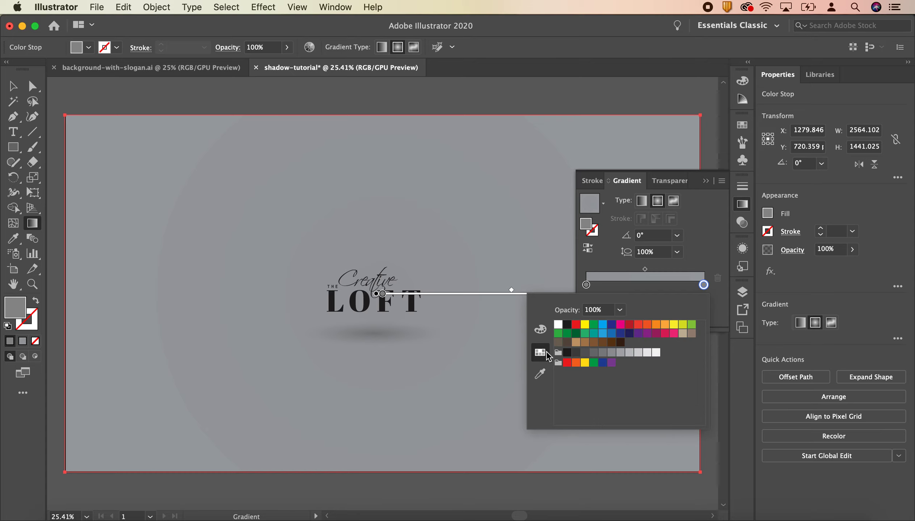
{"action": "left_click", "coordinate": [540, 372]}
{"action": "key", "text": "Escape"}
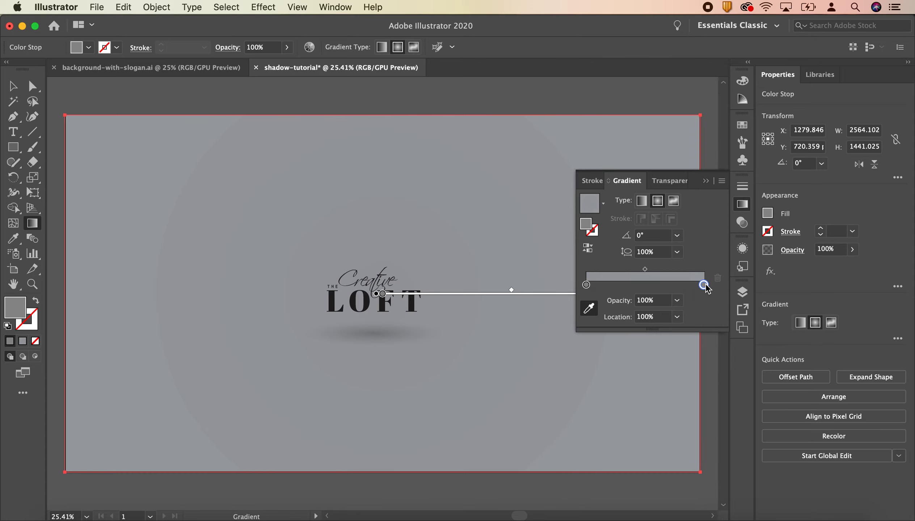
{"action": "double_click", "coordinate": [703, 285]}
{"action": "left_click", "coordinate": [540, 331]}
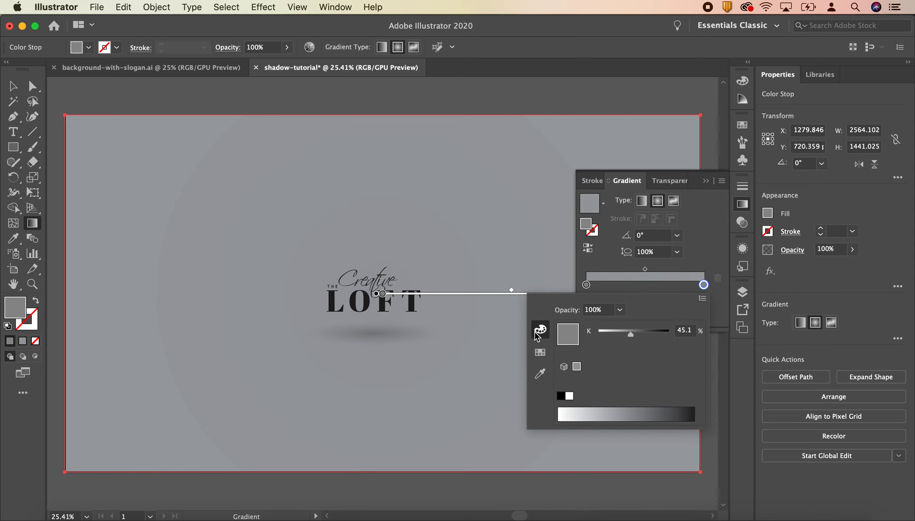
{"action": "left_click", "coordinate": [539, 354]}
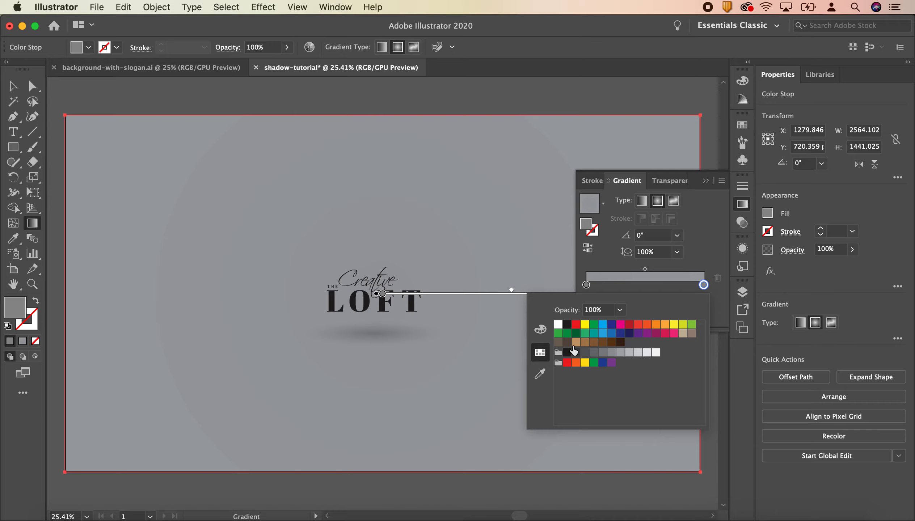
{"action": "left_click", "coordinate": [722, 248]}
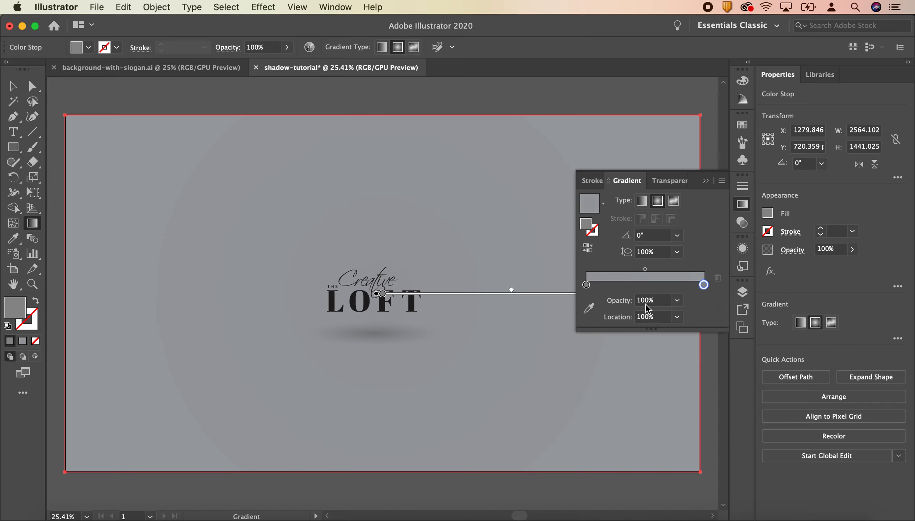
{"action": "left_click", "coordinate": [586, 285]}
{"action": "left_click", "coordinate": [704, 284]}
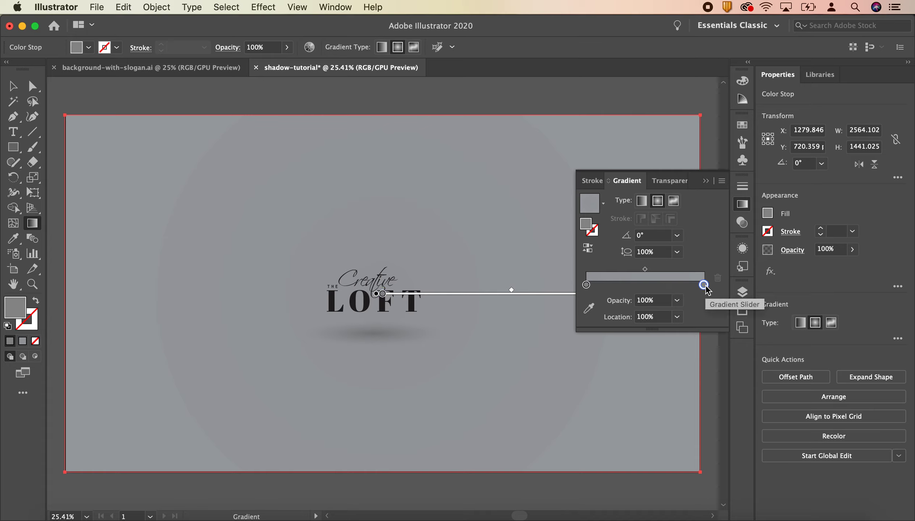
{"action": "left_click", "coordinate": [586, 285]}
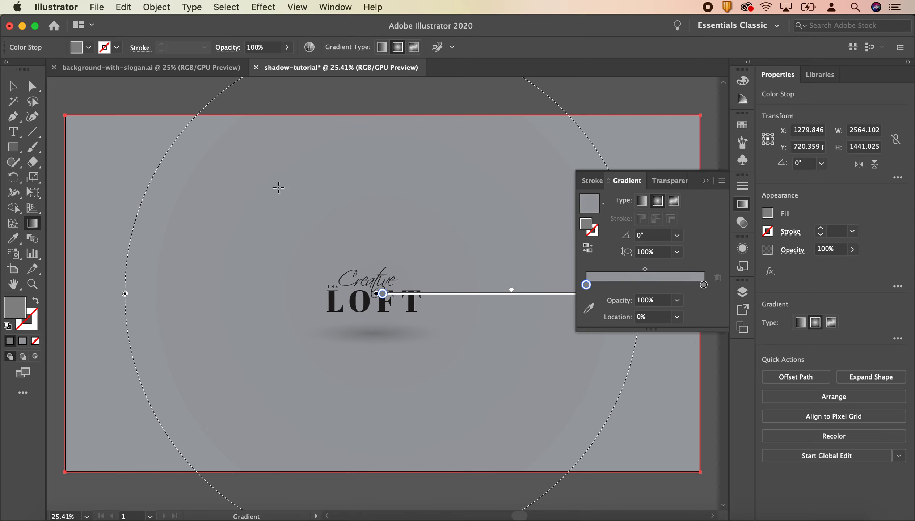
{"action": "double_click", "coordinate": [591, 285]}
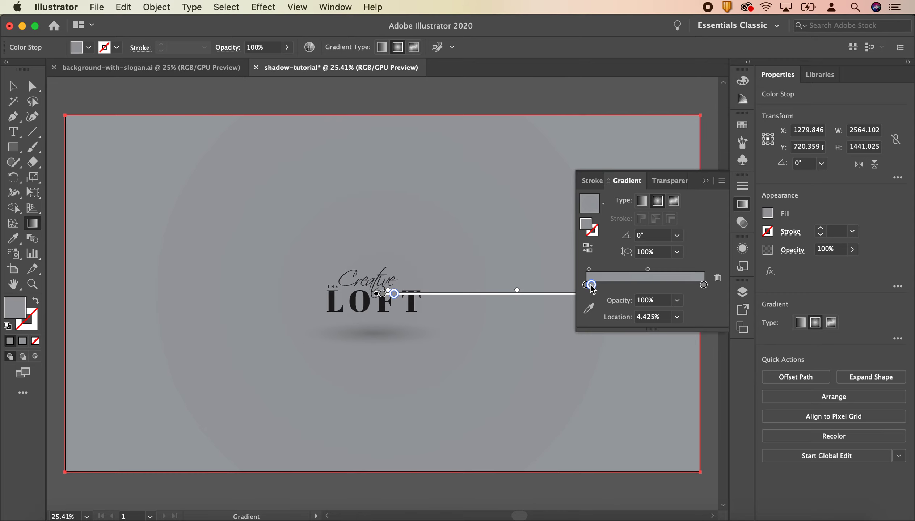
{"action": "key", "text": "Escape"}
{"action": "key", "text": "Delete"}
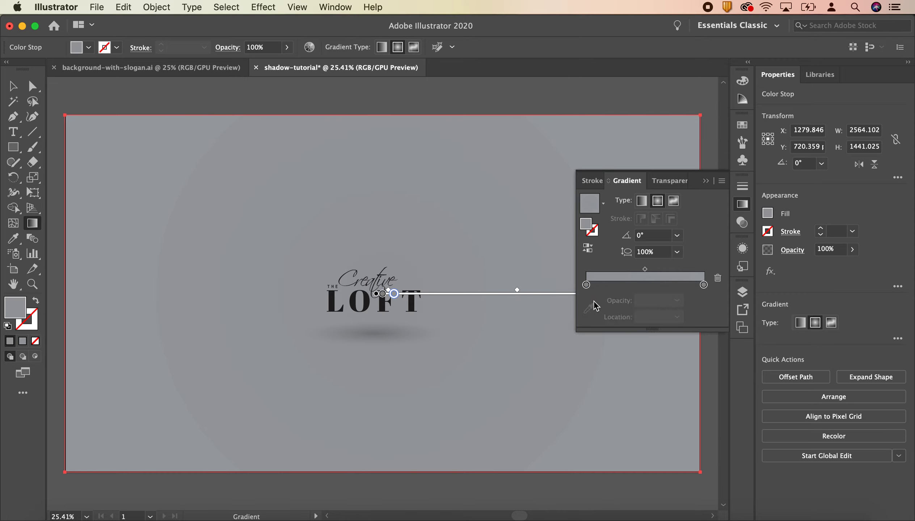
Set the inner gradient stop to the white swatch and leave gradient editing.
{"action": "left_click", "coordinate": [586, 285]}
{"action": "double_click", "coordinate": [586, 285]}
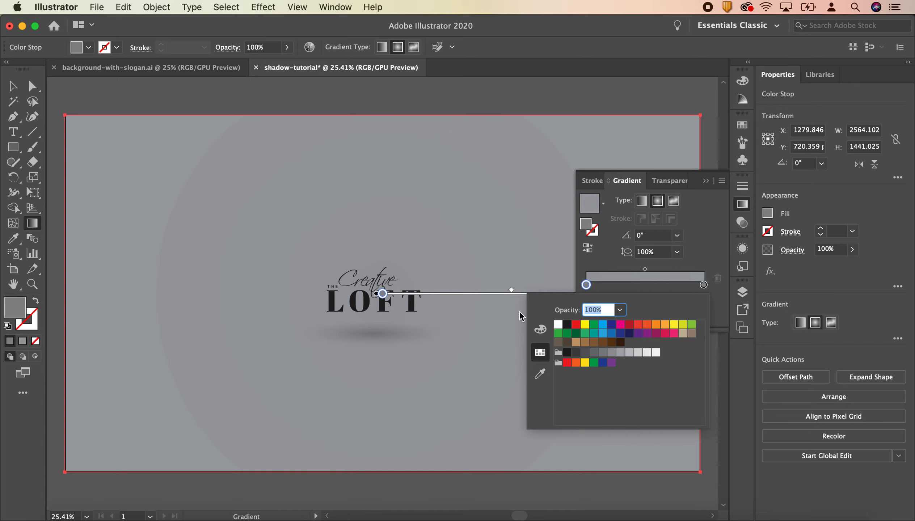
{"action": "left_click", "coordinate": [562, 328]}
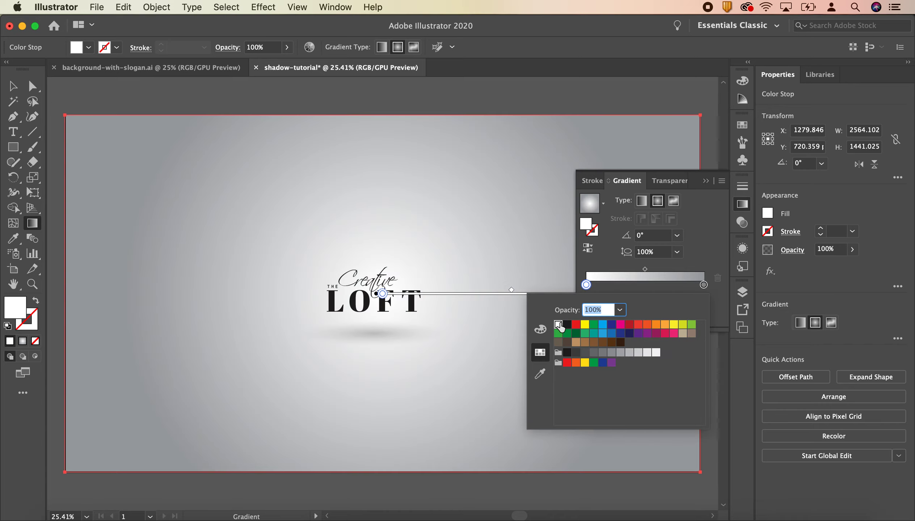
{"action": "left_click", "coordinate": [704, 184]}
{"action": "key", "text": "v"}
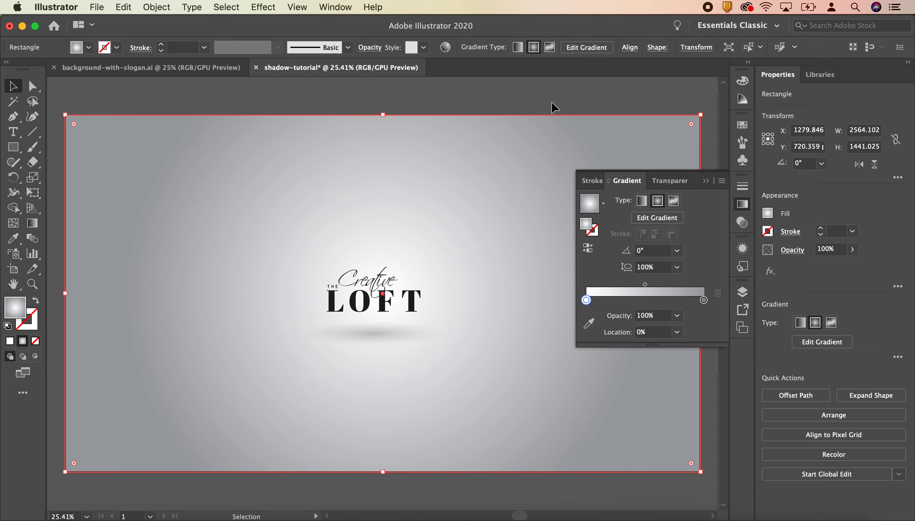
Activate the Gradient tool on the background rectangle and collapse the gradient settings to uncover the canvas.
{"action": "key", "text": "super+equal"}
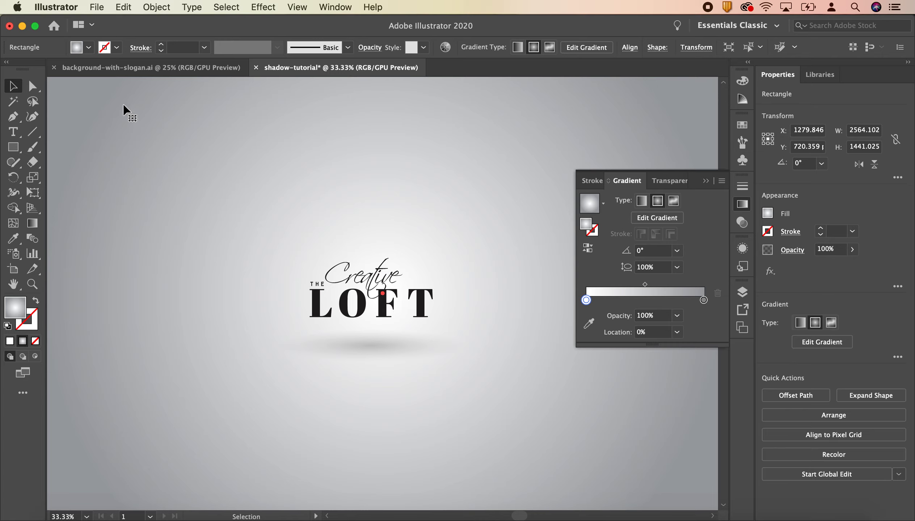
{"action": "key", "text": "super+minus"}
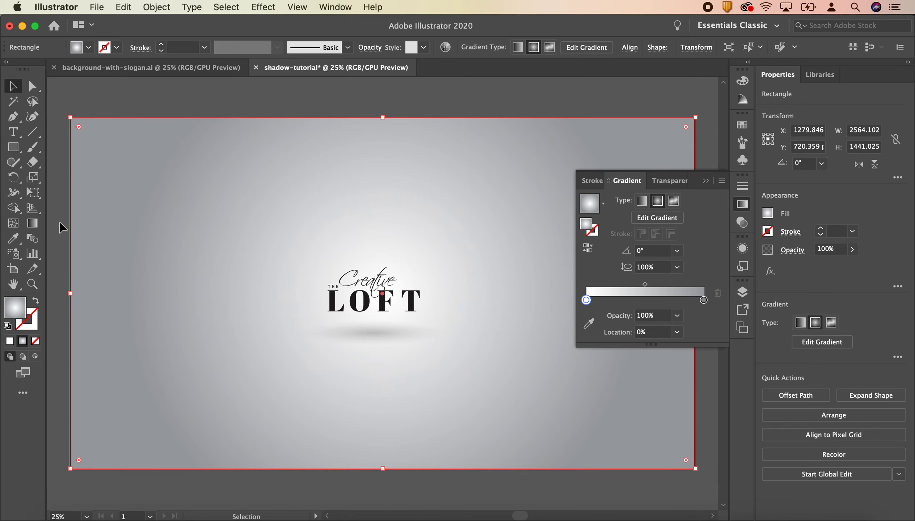
{"action": "left_click", "coordinate": [32, 223]}
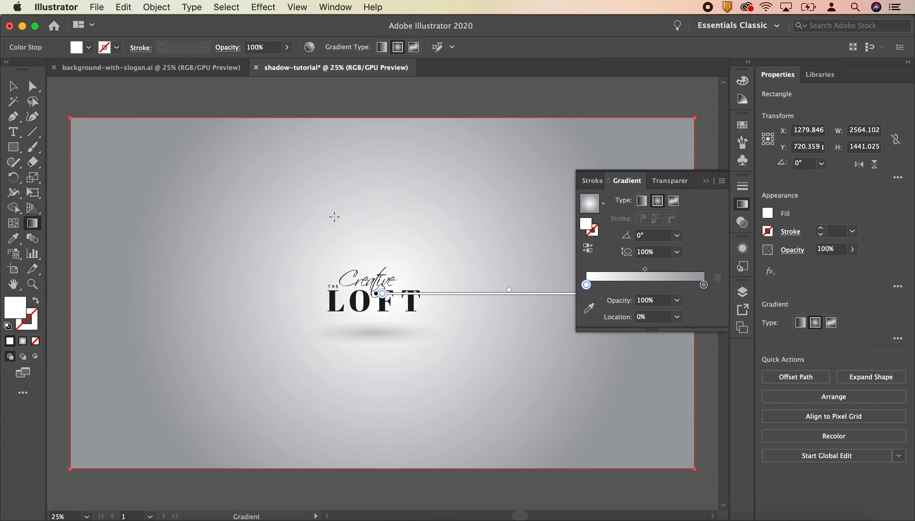
{"action": "left_click", "coordinate": [705, 180]}
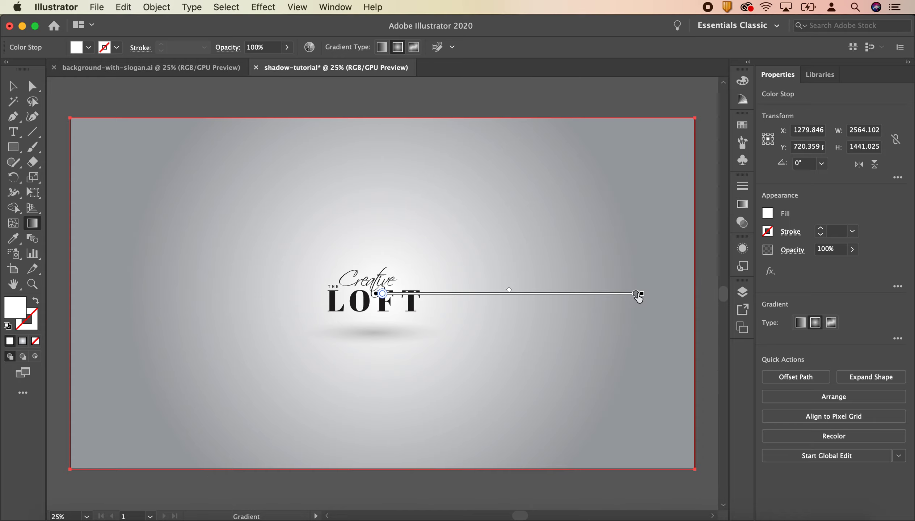
Undo a redraw of the gradient from its outer end, turn its axis upright, and undo a nudge of the rectangle.
{"action": "left_click", "coordinate": [649, 293]}
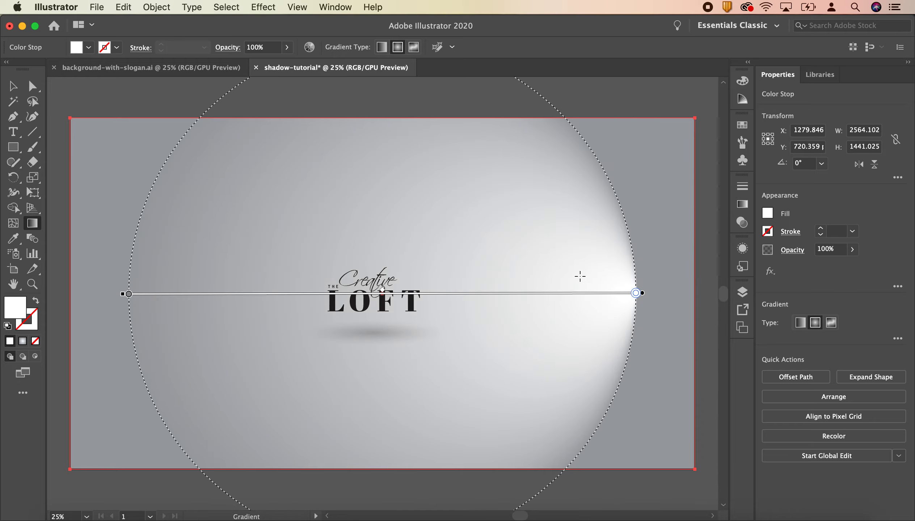
{"action": "key", "text": "super+z"}
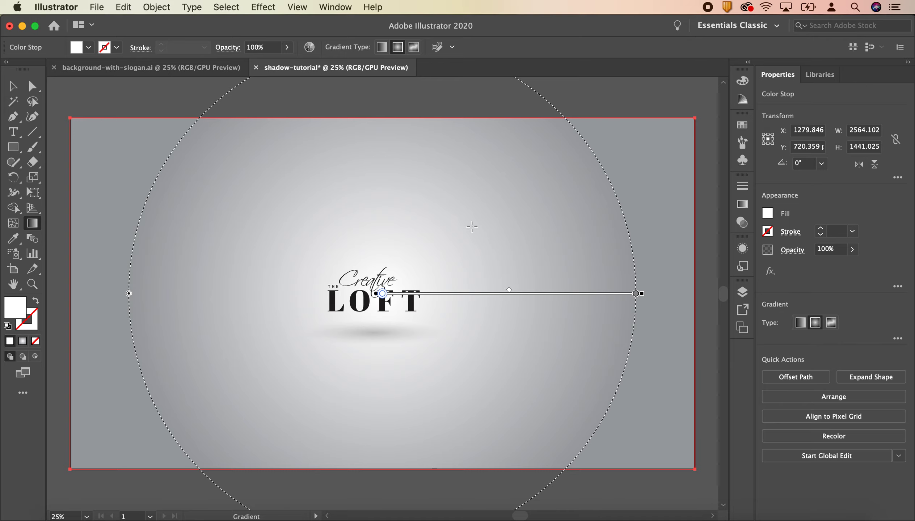
{"action": "key", "text": "super+minus"}
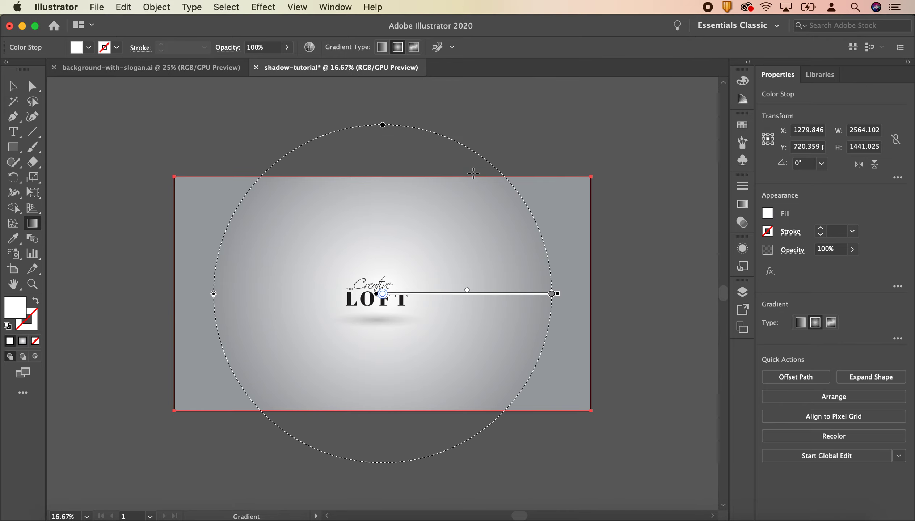
{"action": "mouse_move", "coordinate": [562, 294]}
{"action": "left_mouse_down"}
{"action": "mouse_move", "coordinate": [546, 233]}
{"action": "mouse_move", "coordinate": [449, 139]}
{"action": "mouse_move", "coordinate": [372, 164]}
{"action": "mouse_move", "coordinate": [385, 163]}
{"action": "left_mouse_up"}
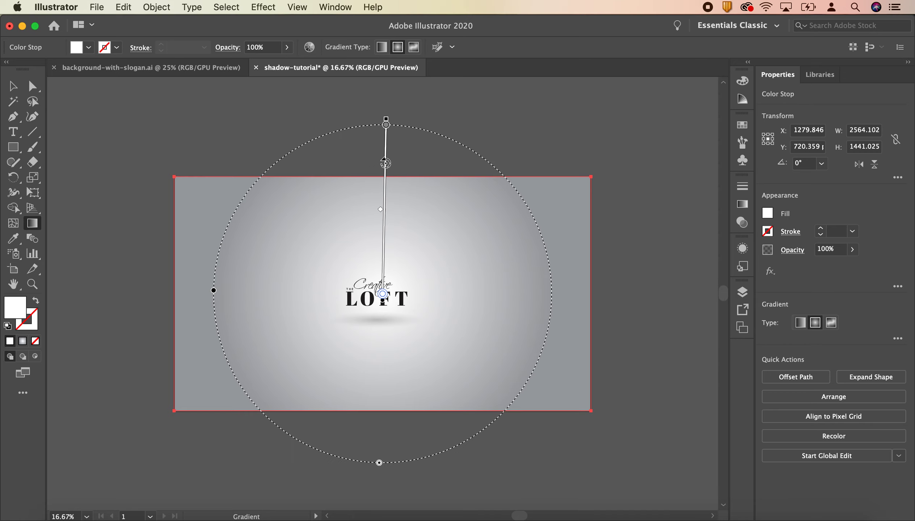
{"action": "key", "text": "shift+Up"}
{"action": "key", "text": "super+z"}
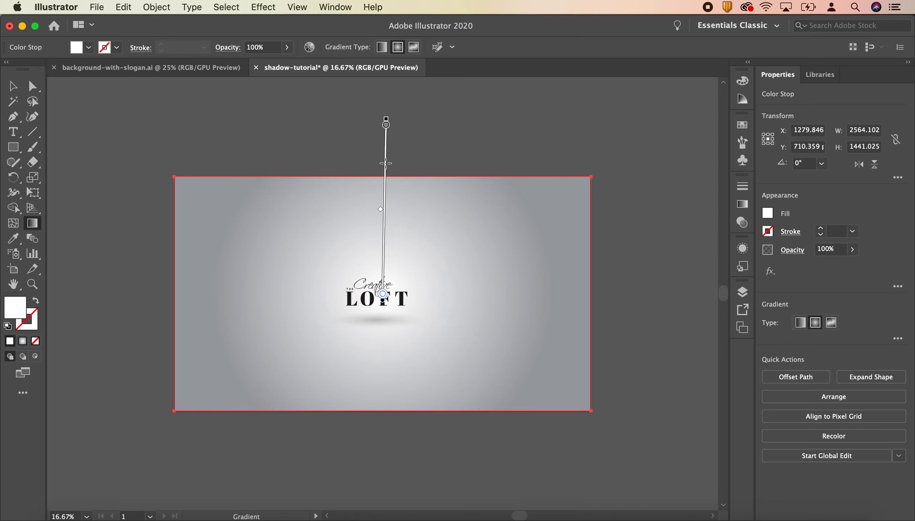
Shift the white stop outward from the gradient's center and enlarge the gradient circle beyond the background.
{"action": "mouse_move", "coordinate": [382, 295]}
{"action": "left_mouse_down"}
{"action": "mouse_move", "coordinate": [382, 230]}
{"action": "mouse_move", "coordinate": [382, 290]}
{"action": "left_mouse_up"}
{"action": "left_click", "coordinate": [385, 125]}
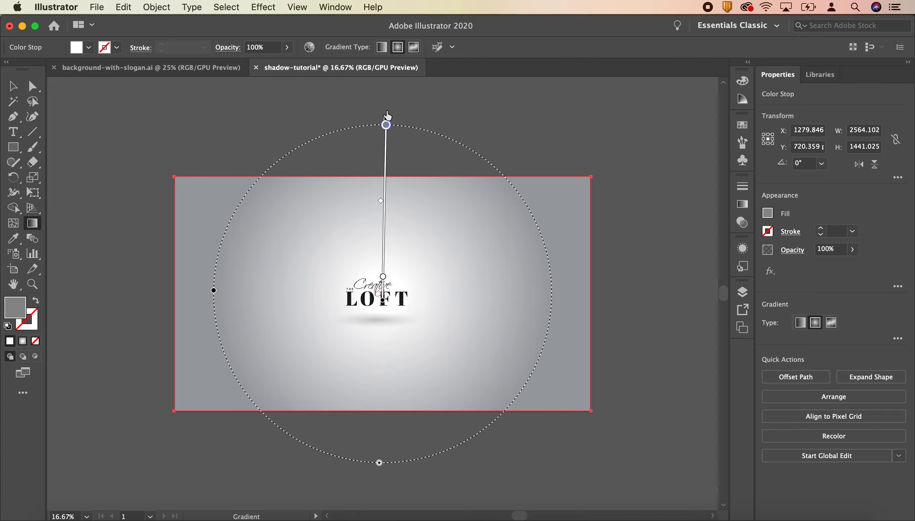
{"action": "left_click_drag", "start_coordinate": [386, 121], "coordinate": [379, 187]}
{"action": "scroll", "coordinate": [423, 284], "scroll_direction": "down", "scroll_amount": 5}
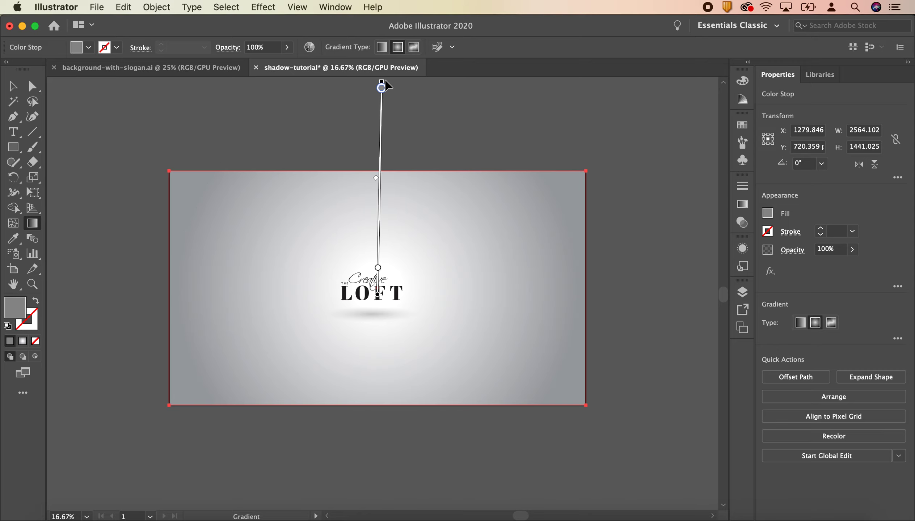
Shrink the gradient circle to about the background's height, redraw it smaller with its center just above the logo, and finish gradient editing.
{"action": "scroll", "coordinate": [382, 88], "scroll_direction": "up", "scroll_amount": 1}
{"action": "left_click_drag", "start_coordinate": [381, 99], "coordinate": [381, 165]}
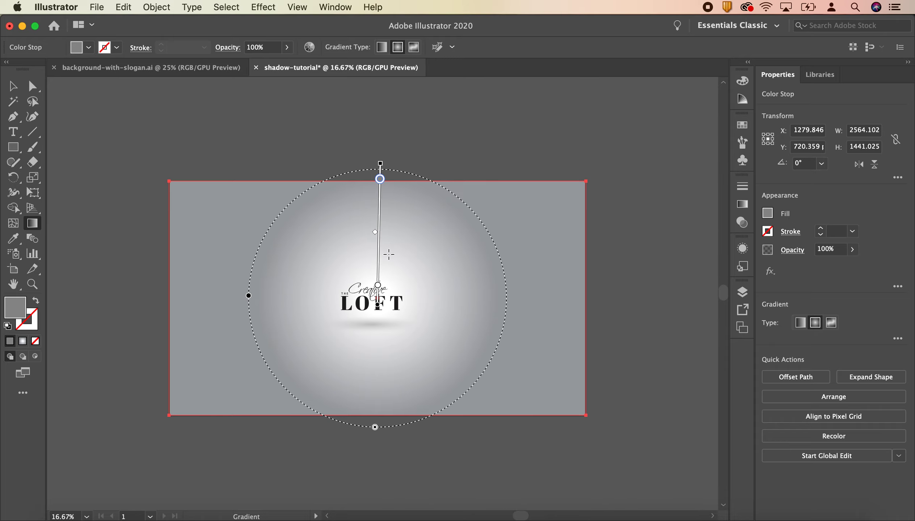
{"action": "left_click_drag", "start_coordinate": [367, 276], "coordinate": [369, 170]}
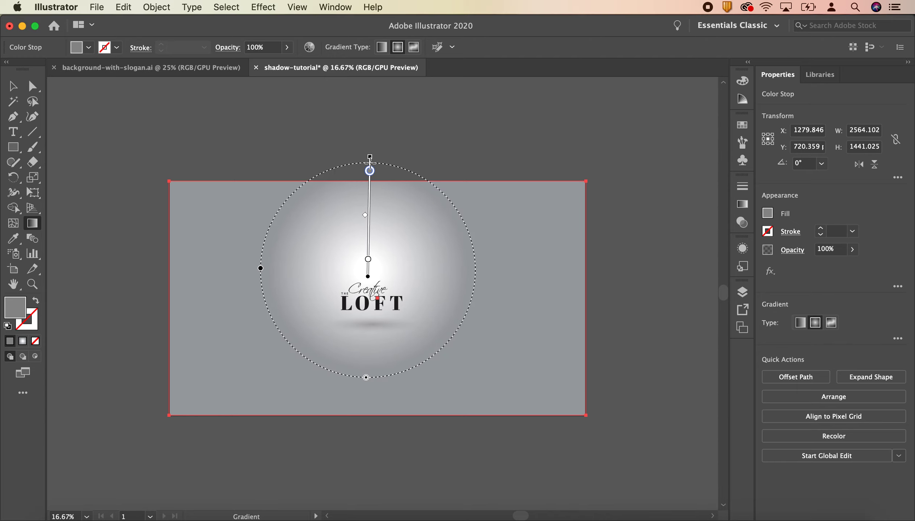
{"action": "left_click", "coordinate": [13, 86]}
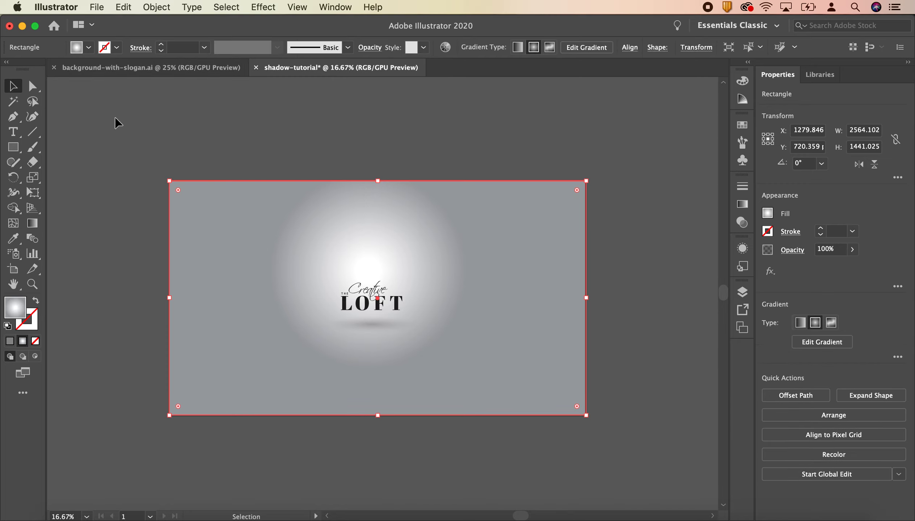
Move the white stop back to the background gradient's center and pull the midpoint closer to it to tighten the glow.
{"action": "left_click", "coordinate": [148, 145]}
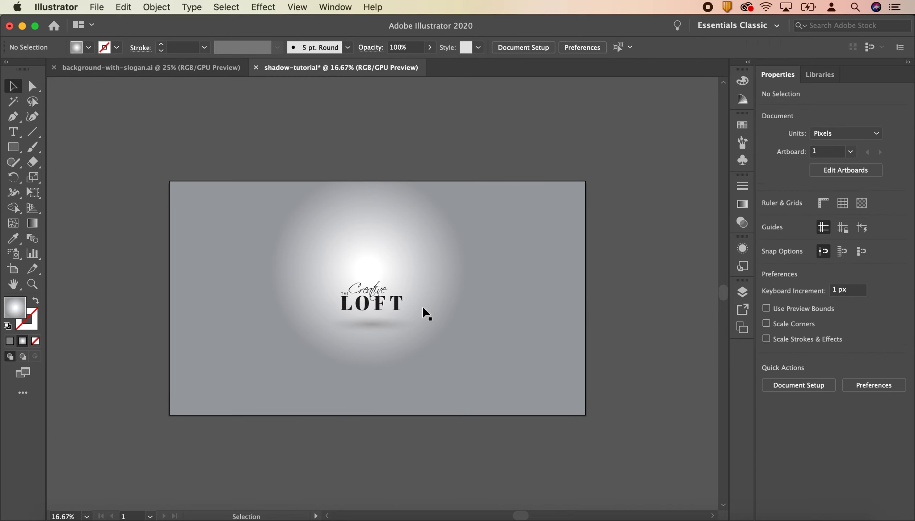
{"action": "left_click", "coordinate": [413, 282]}
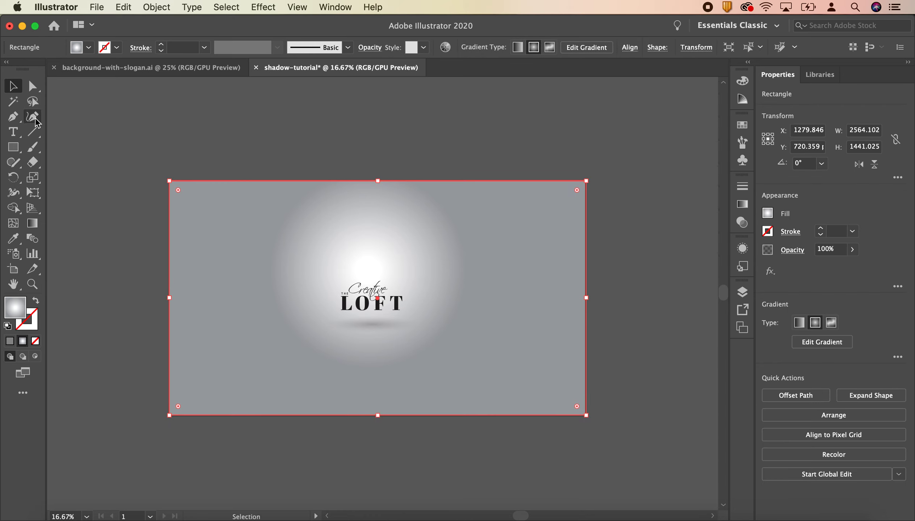
{"action": "left_click", "coordinate": [32, 225]}
{"action": "mouse_move", "coordinate": [367, 258]}
{"action": "left_mouse_down"}
{"action": "mouse_move", "coordinate": [368, 235]}
{"action": "mouse_move", "coordinate": [368, 270]}
{"action": "left_mouse_up"}
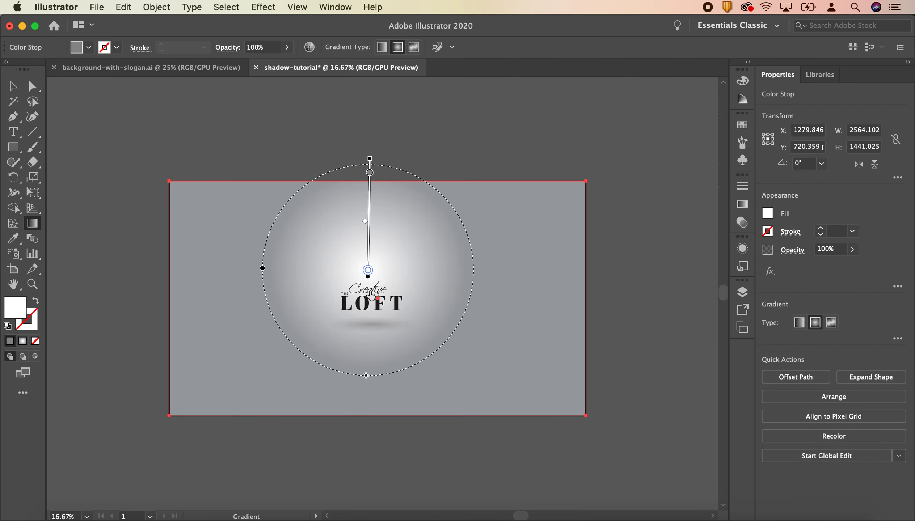
{"action": "left_click_drag", "start_coordinate": [366, 223], "coordinate": [367, 251]}
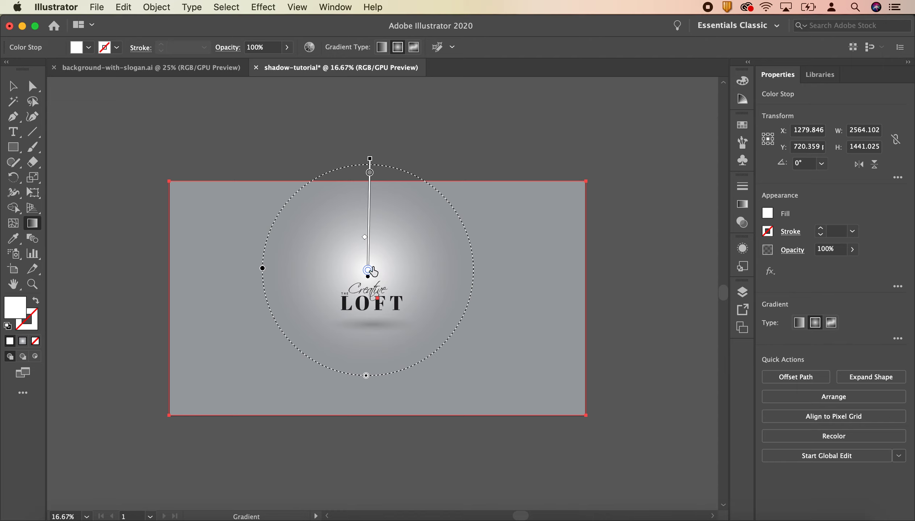
{"action": "key", "text": "v"}
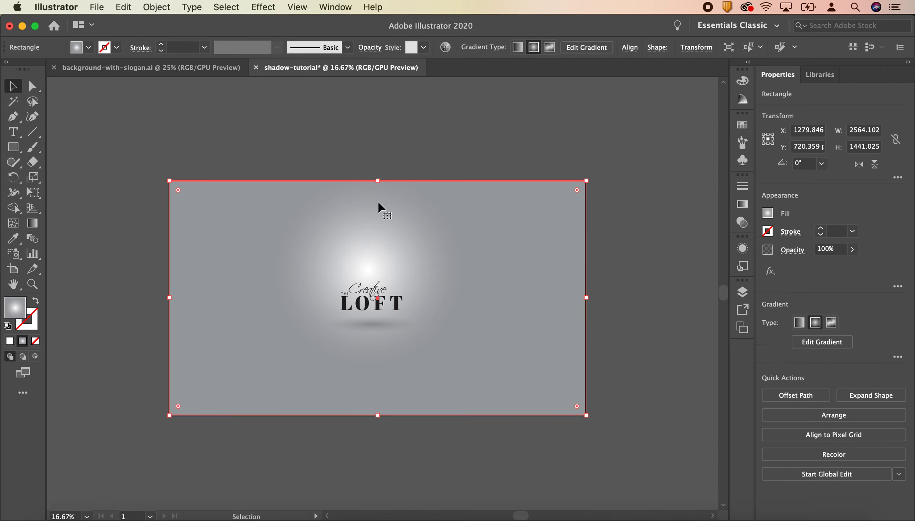
Lighten the background gradient's outer gray stop to 26% K, deselect the rectangle, and collapse the gradient settings.
{"action": "left_click", "coordinate": [742, 204]}
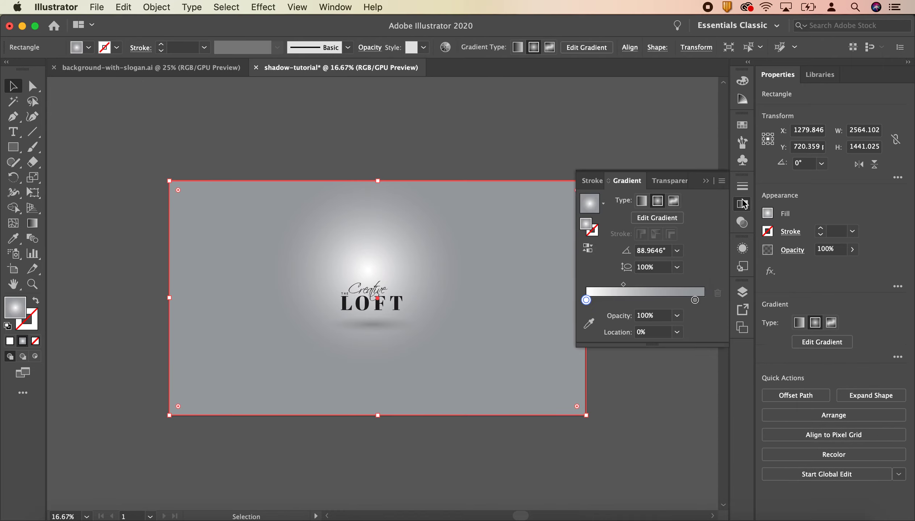
{"action": "double_click", "coordinate": [694, 300]}
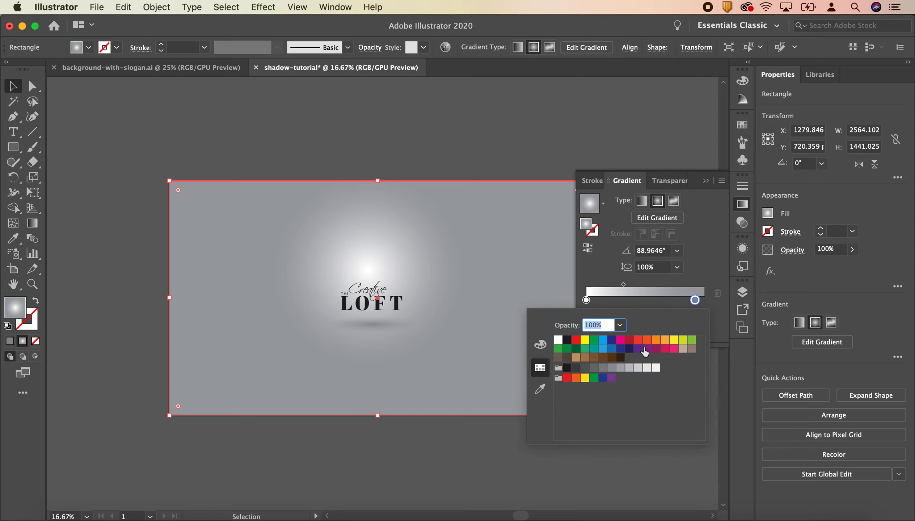
{"action": "left_click", "coordinate": [541, 344]}
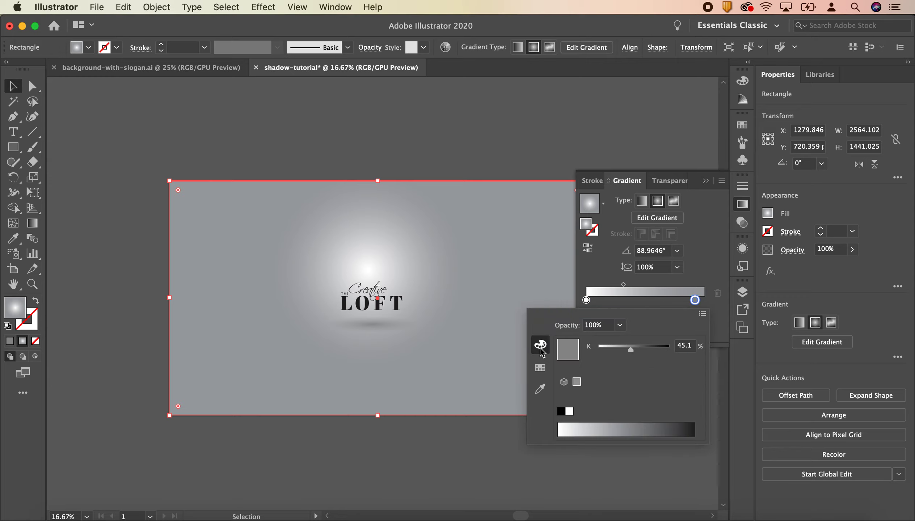
{"action": "left_click_drag", "start_coordinate": [631, 349], "coordinate": [612, 349]}
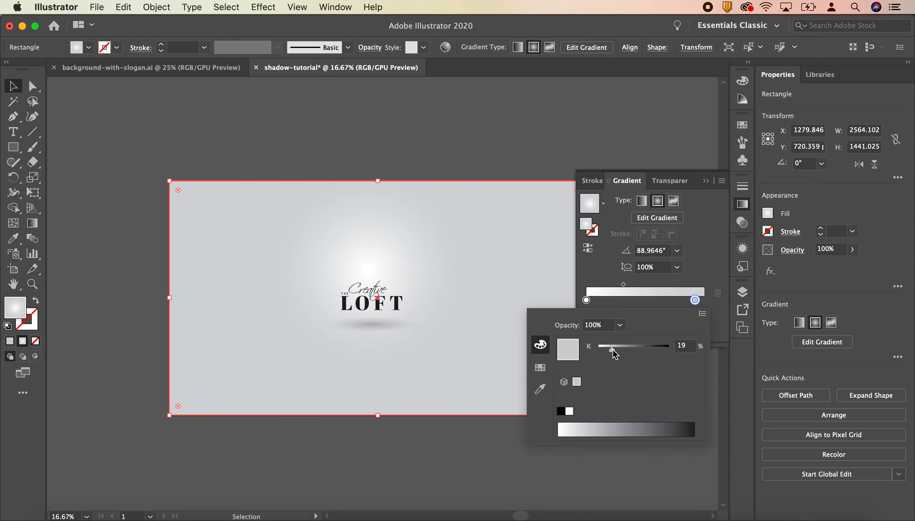
{"action": "left_click_drag", "start_coordinate": [612, 349], "coordinate": [614, 349]}
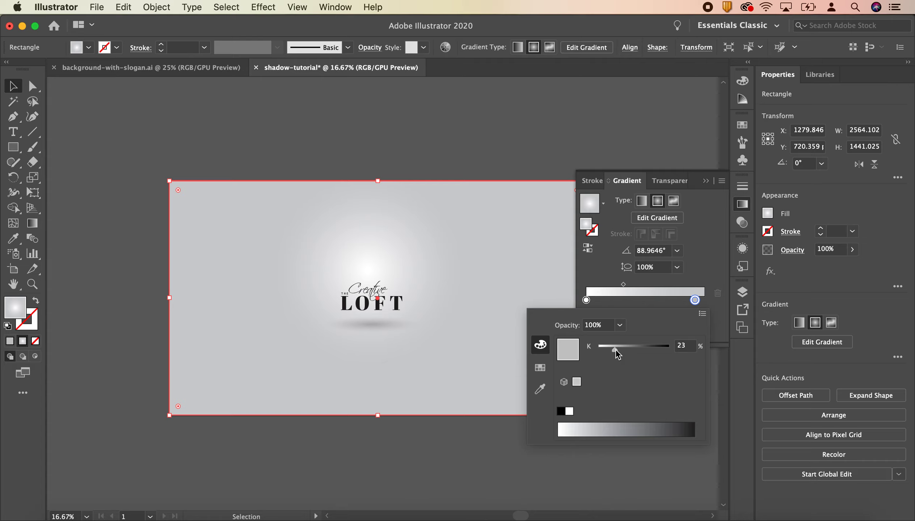
{"action": "left_click_drag", "start_coordinate": [615, 349], "coordinate": [618, 350]}
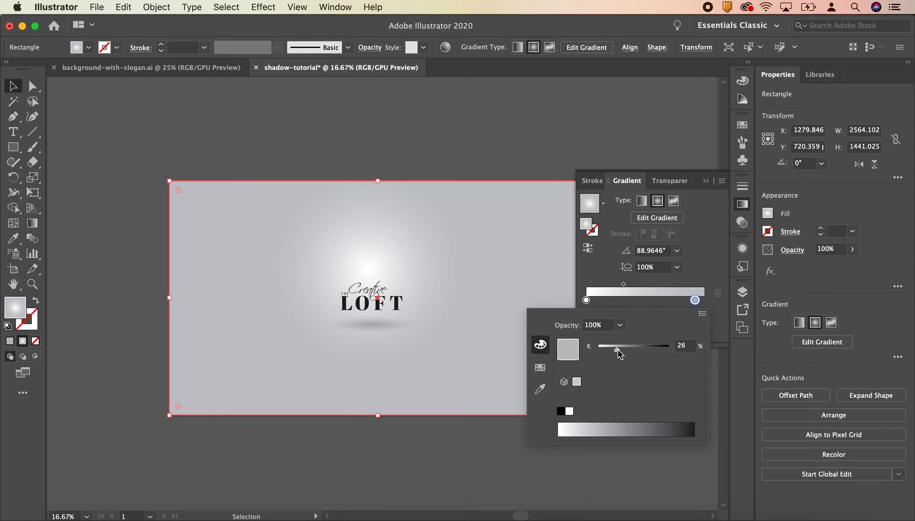
{"action": "left_click", "coordinate": [14, 88]}
{"action": "left_click", "coordinate": [100, 118]}
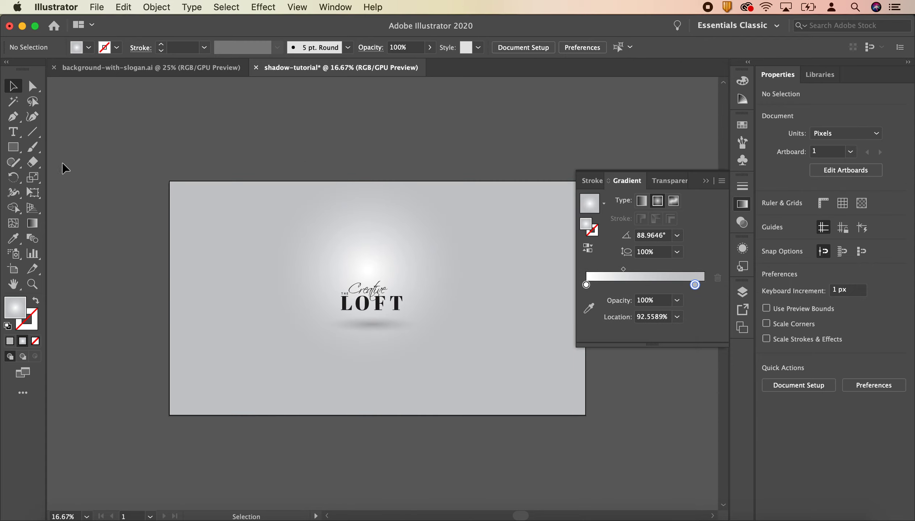
{"action": "left_click", "coordinate": [705, 180]}
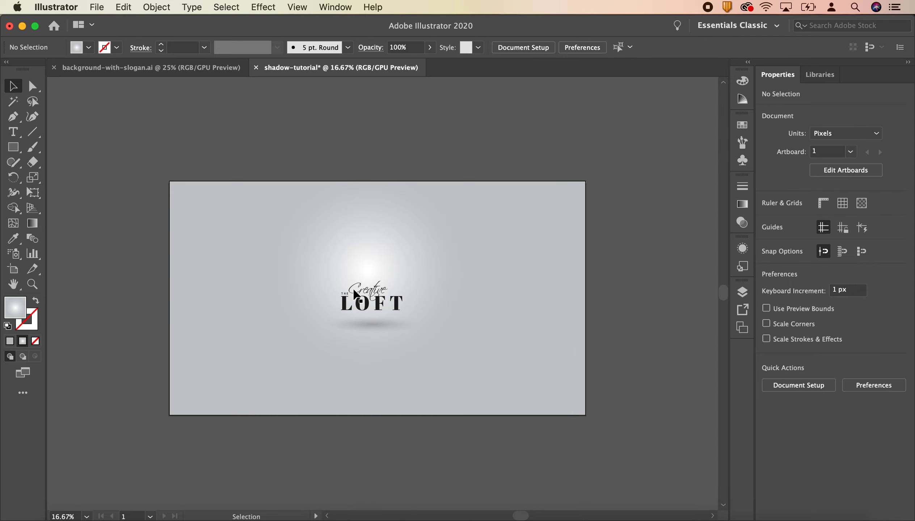
Redraw the background's radial gradient smaller, from the middle of the logo straight up to just above it, and deselect the rectangle.
{"action": "left_click", "coordinate": [367, 256]}
{"action": "left_click", "coordinate": [32, 223]}
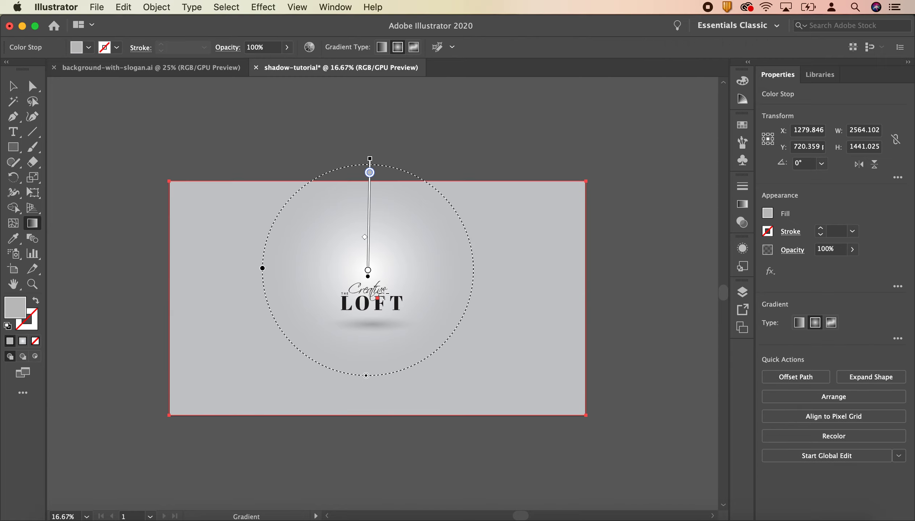
{"action": "mouse_move", "coordinate": [368, 293]}
{"action": "left_mouse_down"}
{"action": "mouse_move", "coordinate": [369, 207]}
{"action": "mouse_move", "coordinate": [370, 221]}
{"action": "left_mouse_up"}
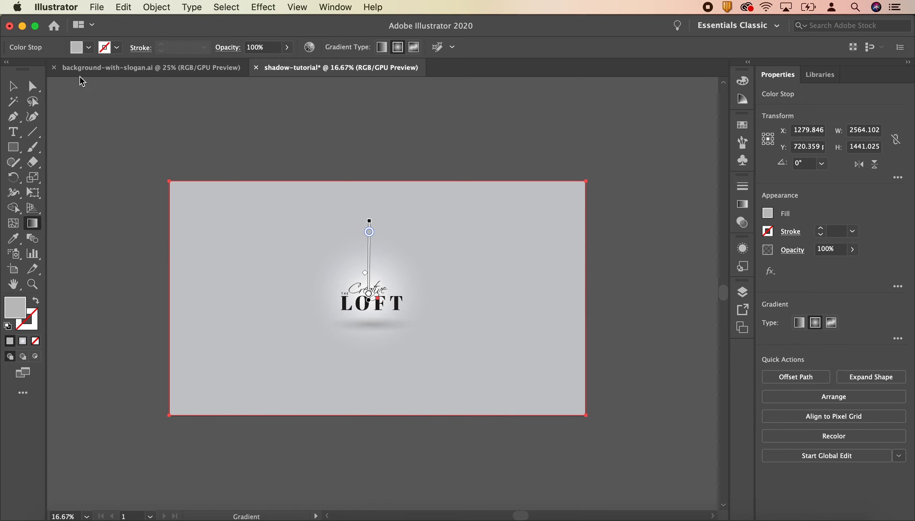
{"action": "left_click", "coordinate": [13, 87]}
{"action": "left_click", "coordinate": [116, 134]}
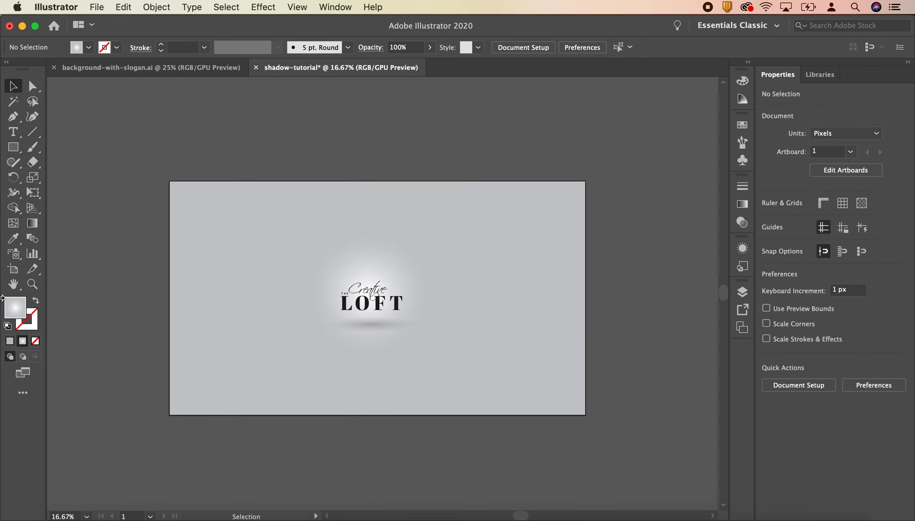
{"action": "key", "text": "super+equal"}
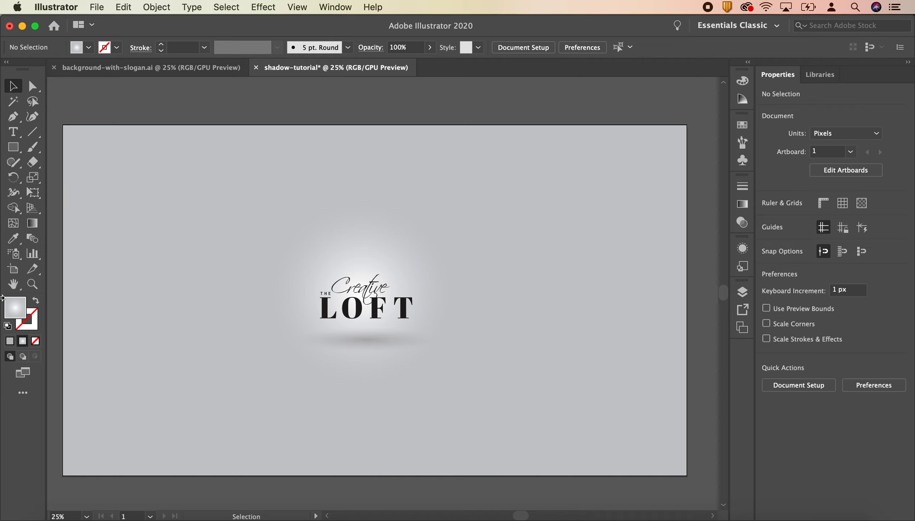